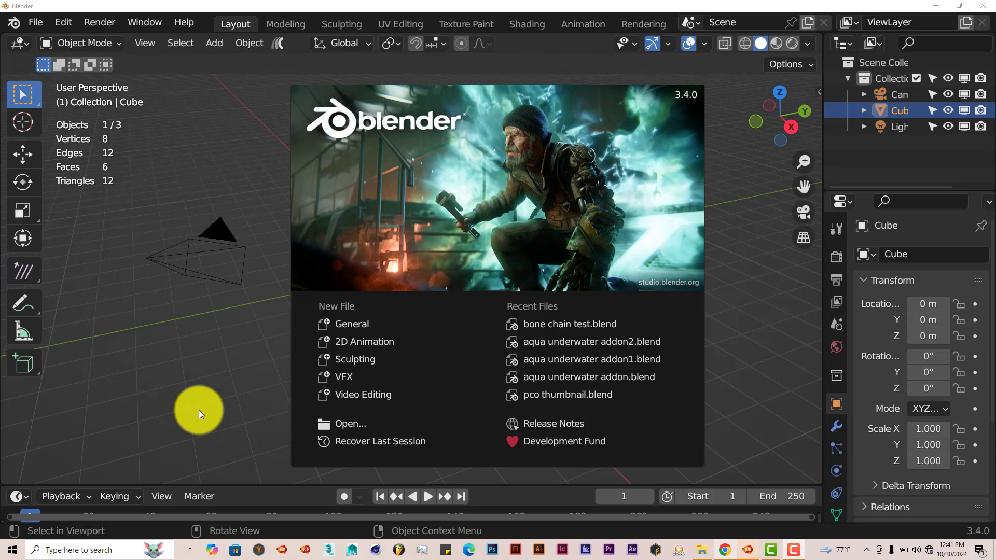
- Open the add-on preferences and bring up the add-on installation file browser, closing it without installing anything
click(69, 23)
click(69, 23)
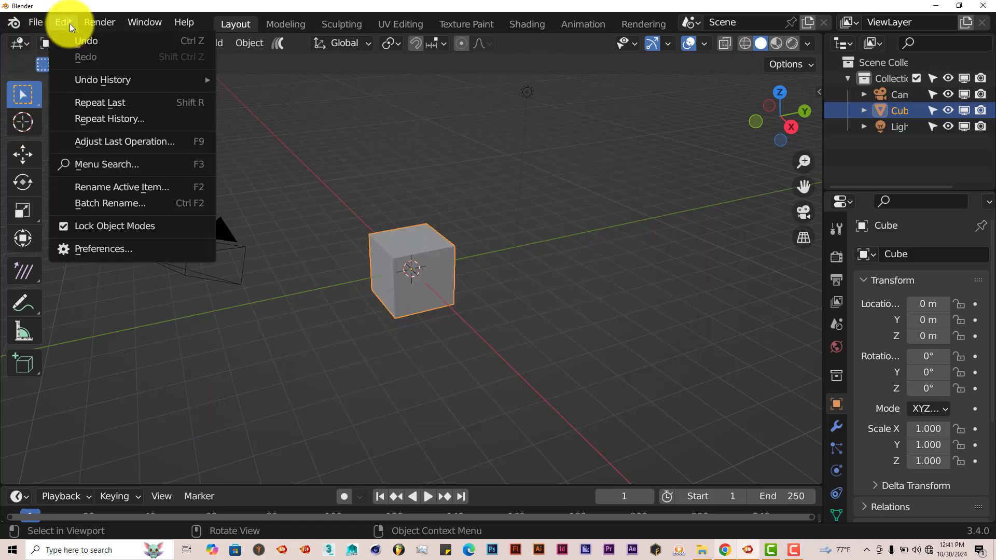
click(95, 250)
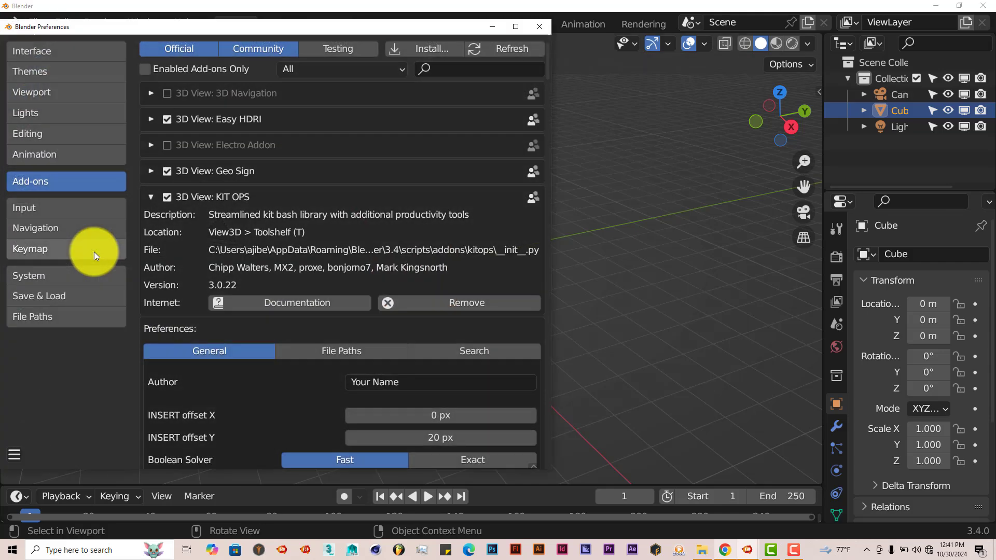
click(441, 46)
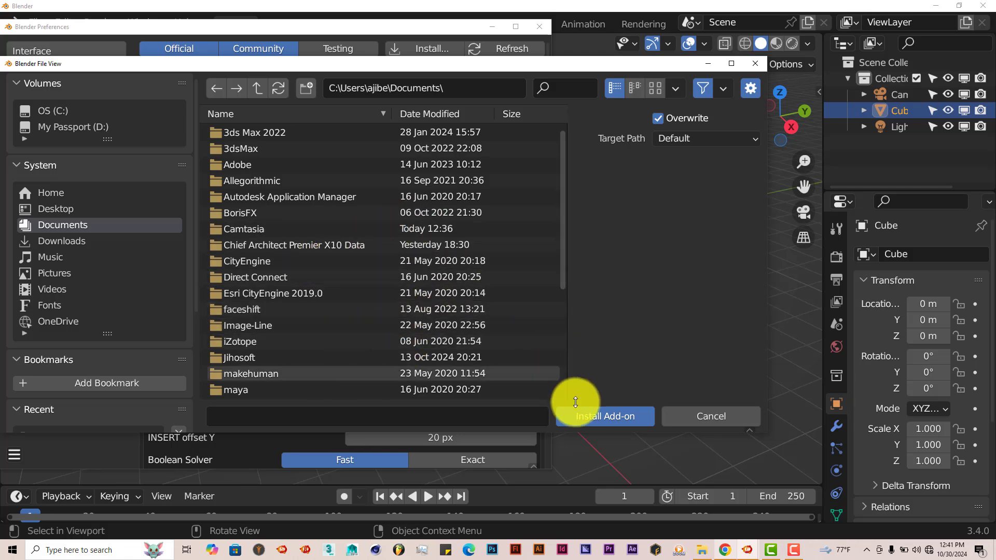
click(756, 66)
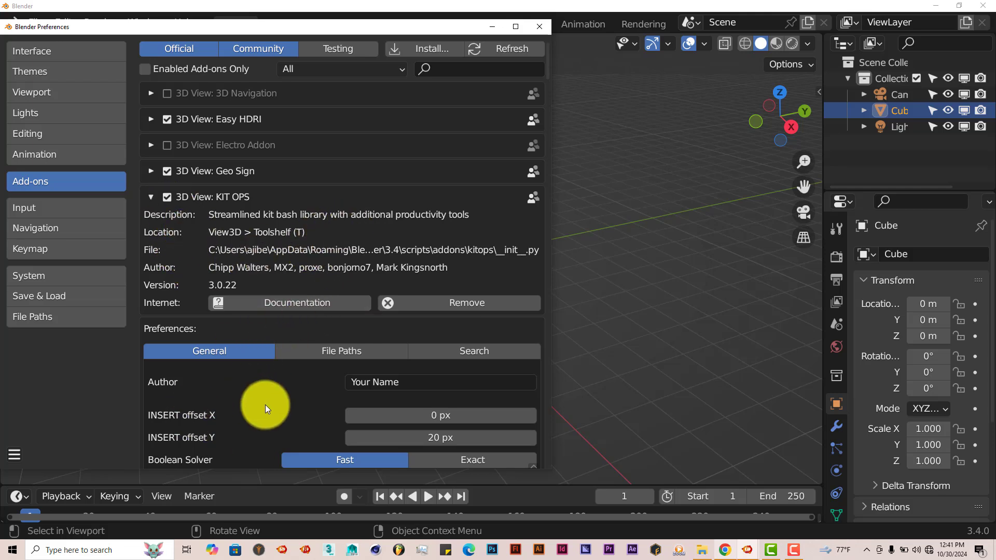
- Review the General, File Paths and Search preferences of the KIT OPS add-on
scroll(266, 404, down, 2)
scroll(265, 405, down, 5)
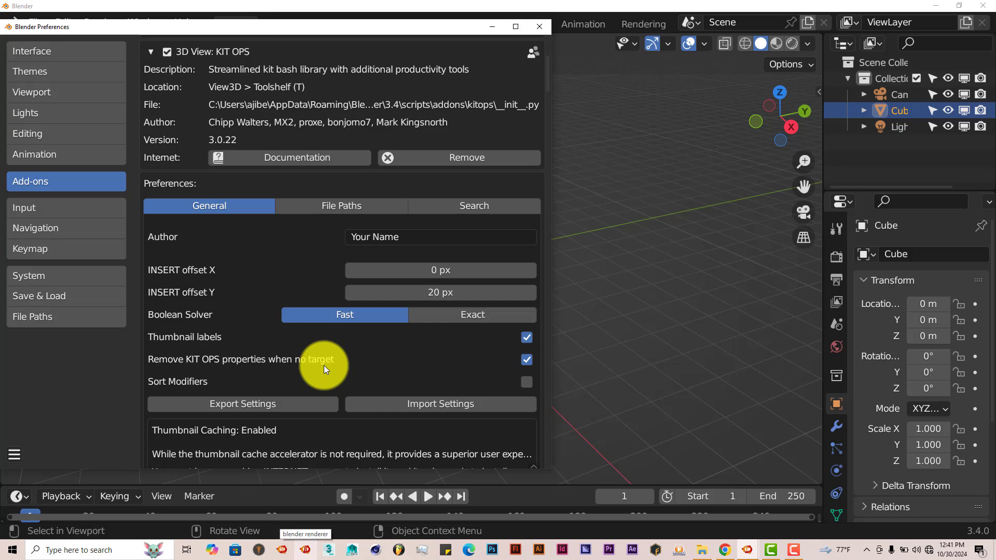
scroll(324, 369, down, 5)
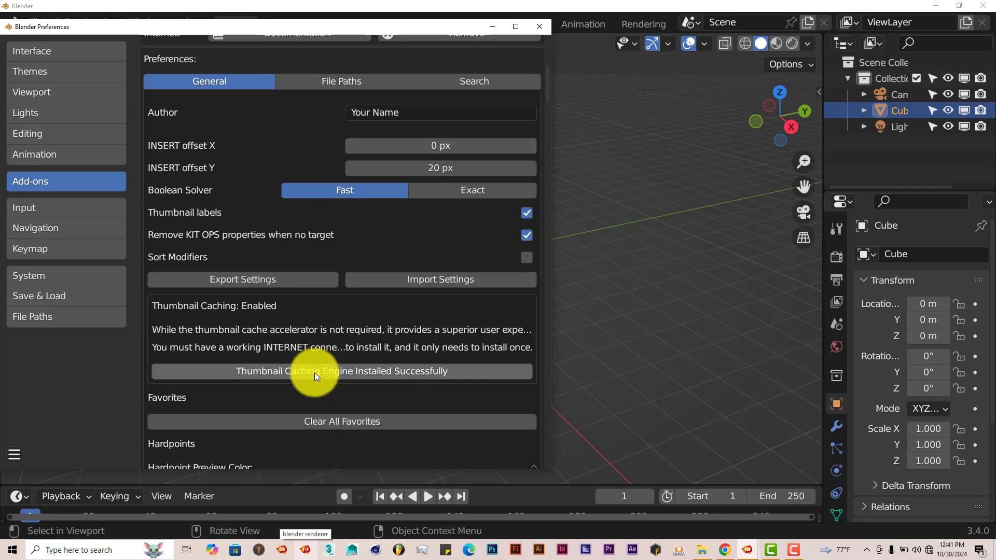
scroll(317, 372, up, 2)
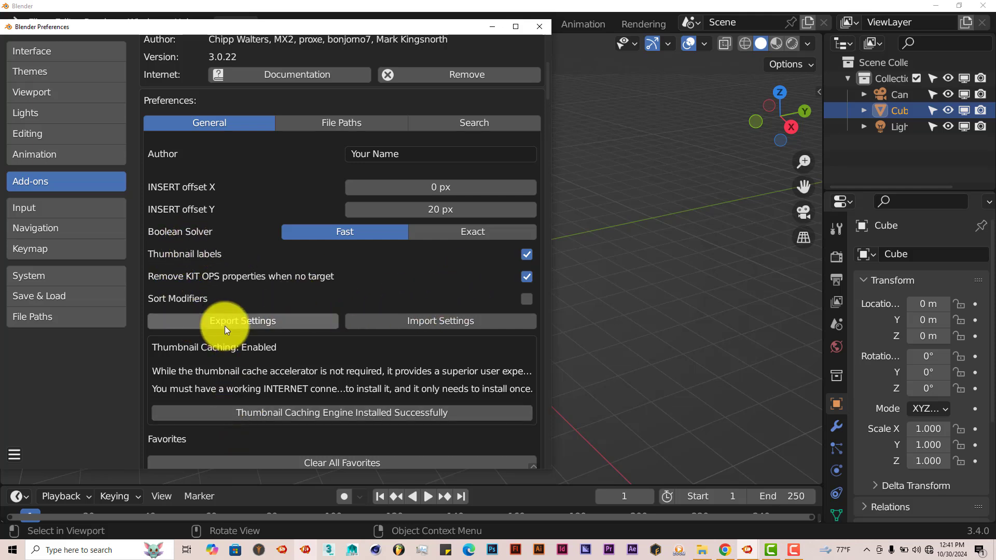
scroll(352, 399, down, 4)
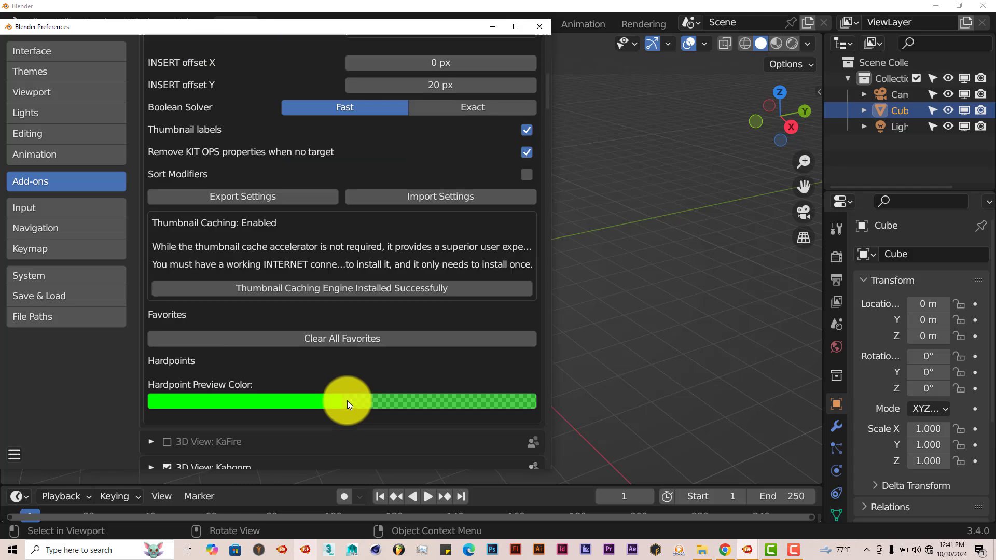
scroll(348, 419, up, 8)
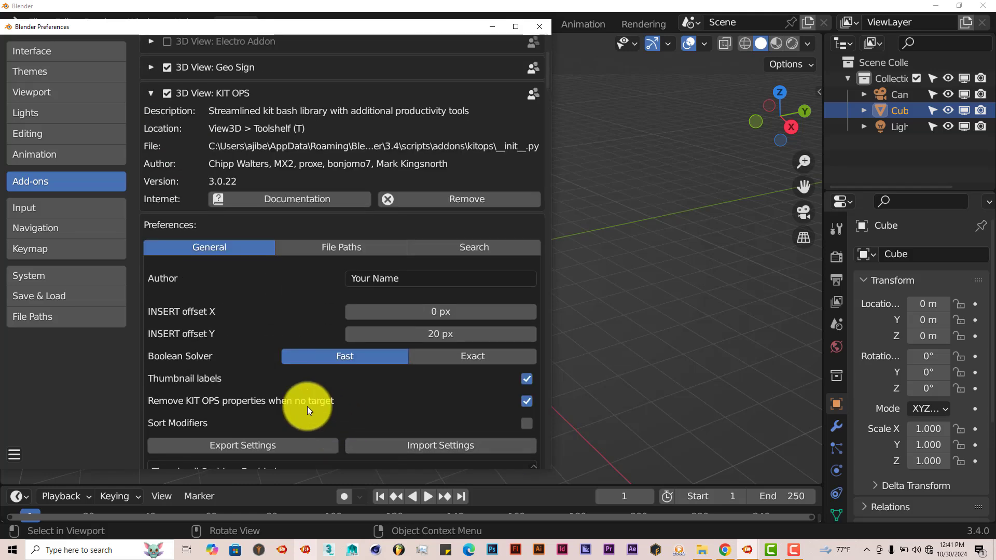
click(322, 254)
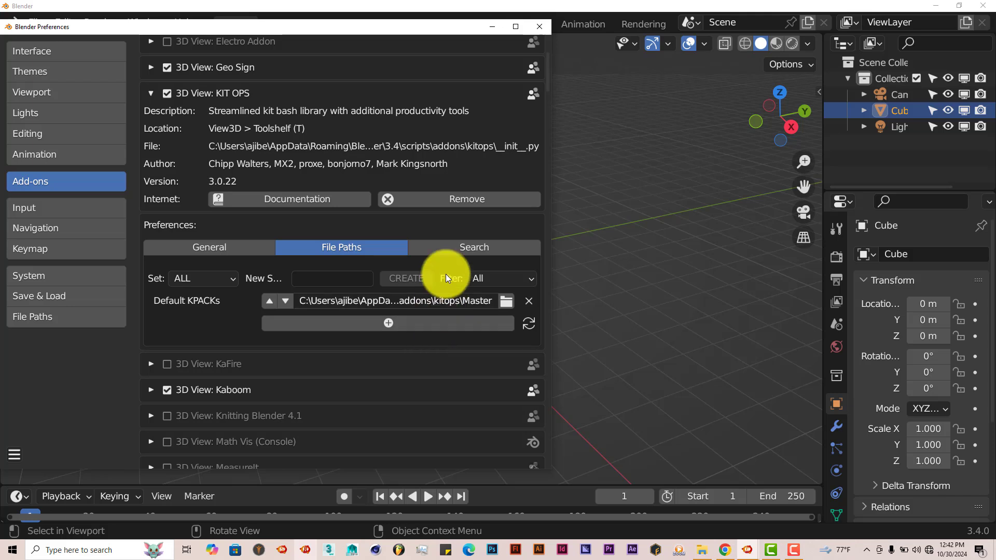
click(457, 249)
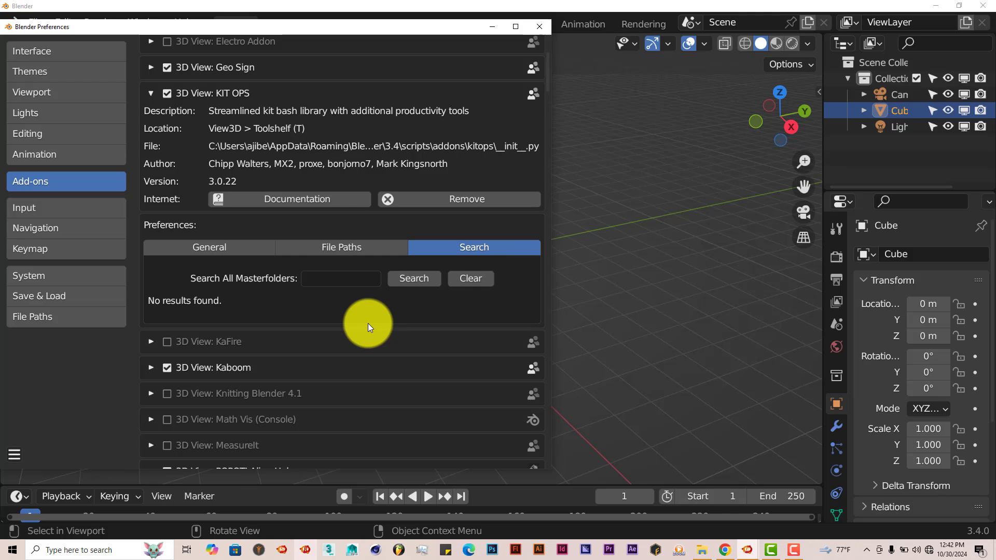
- Copy the Default KPACKs path from the KIT OPS File Paths preferences and open that Master folder in a new File Explorer window
click(351, 249)
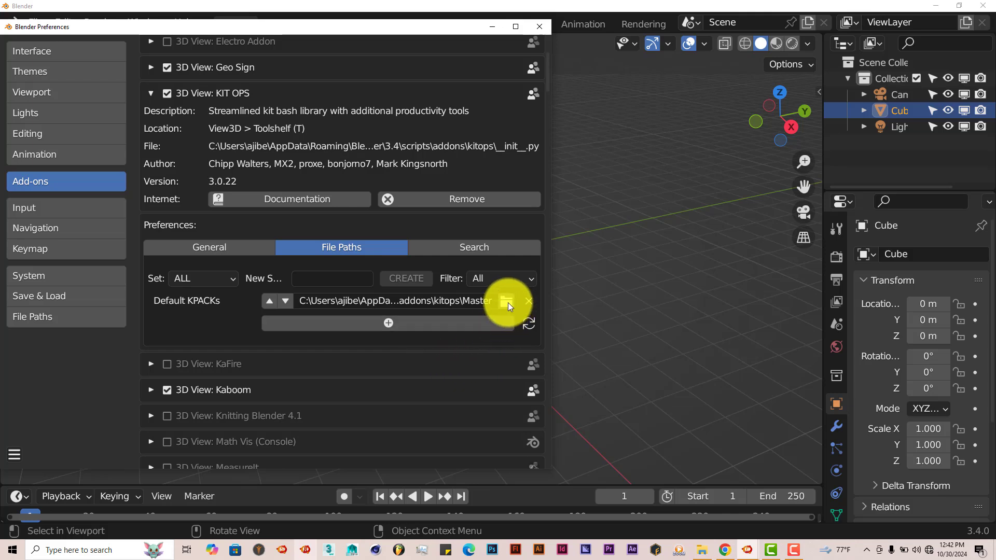
click(465, 304)
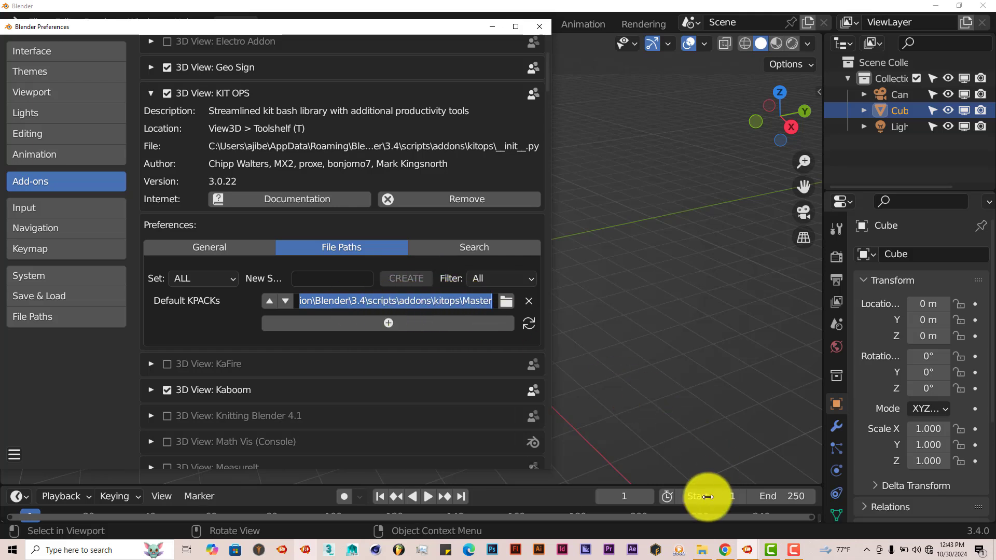
click(702, 554)
right_click(702, 554)
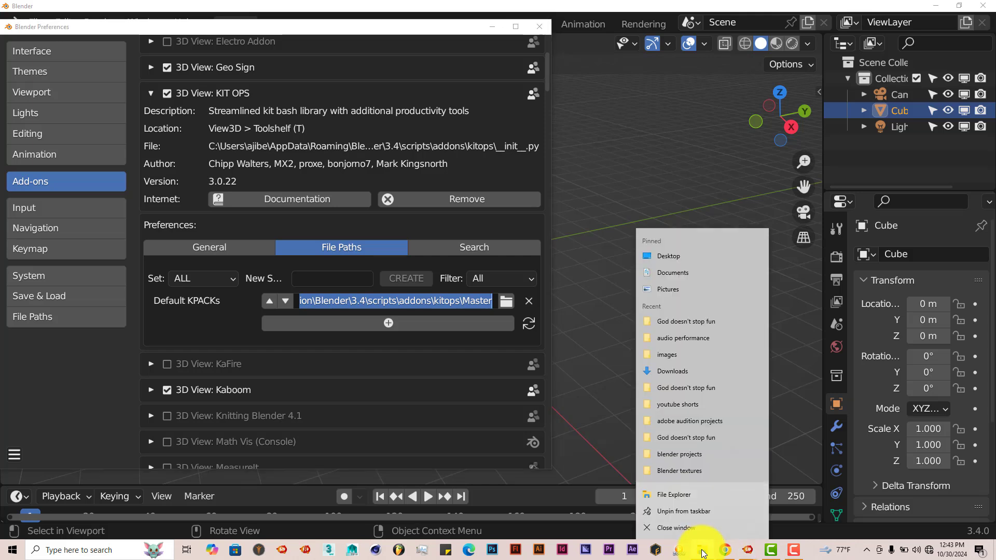
click(693, 499)
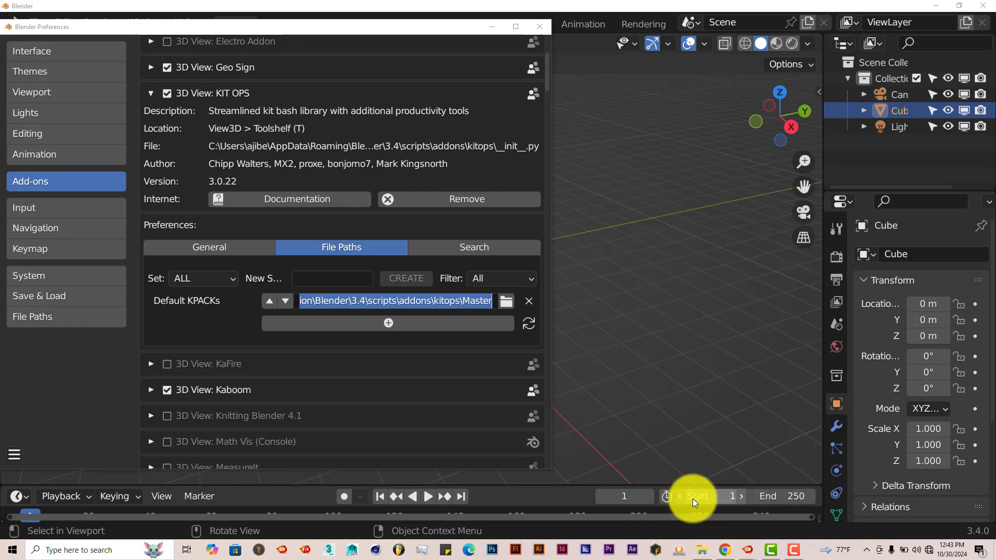
click(199, 99)
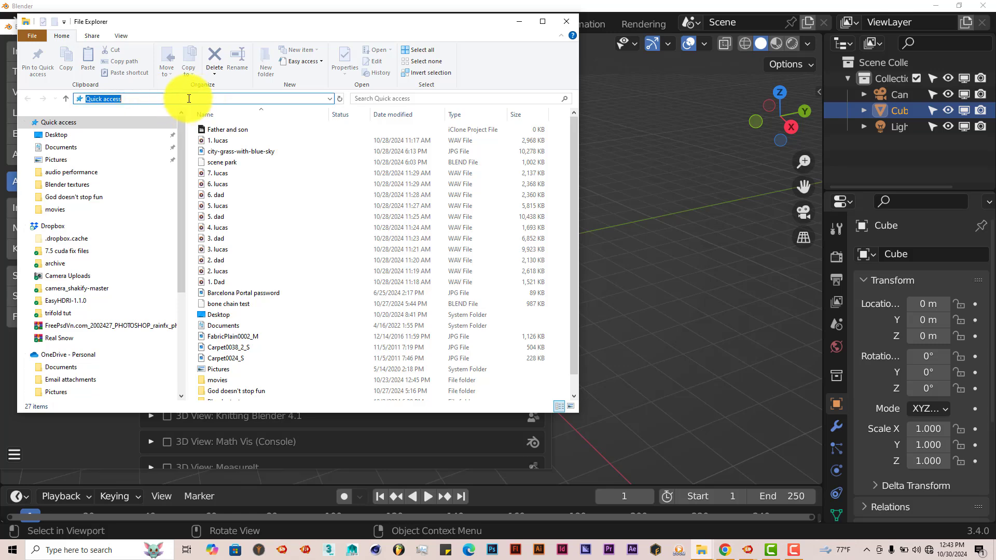
key(ctrl+v)
key(Return)
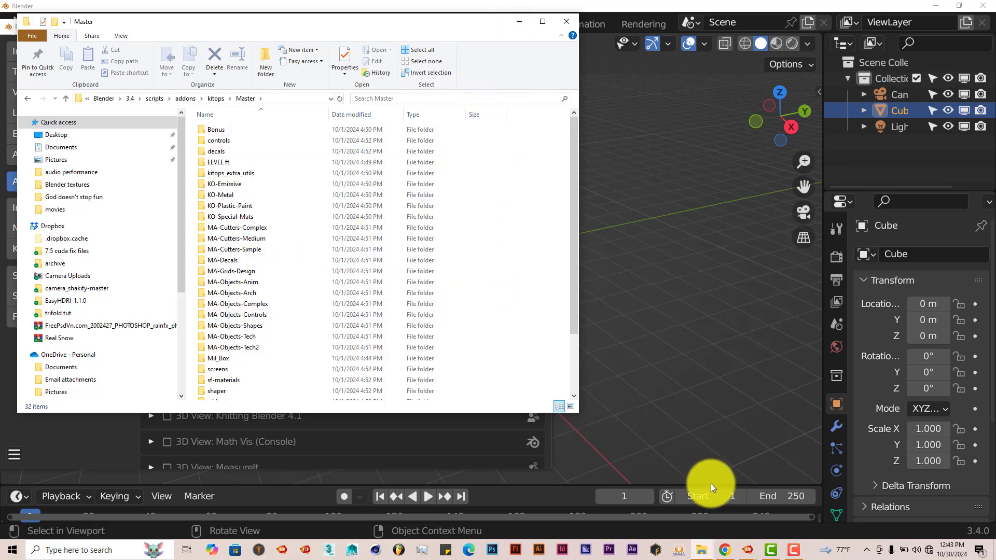
- Switch to the HB-KIT-OPS-3-PROs folder and extract the SciFi_Masterfolder archive into the suggested SciFi_Masterfolder destination
mouse_move(706, 556)
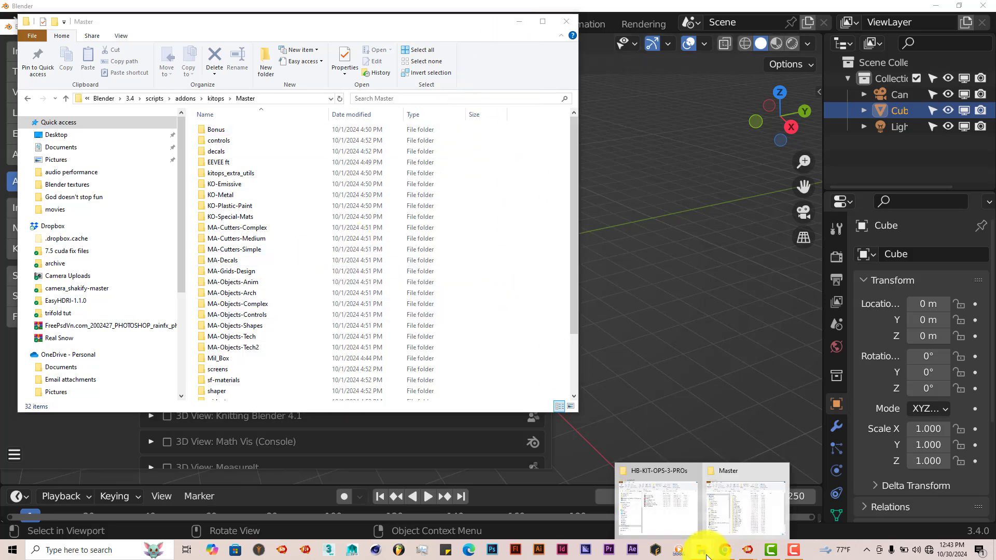
click(678, 521)
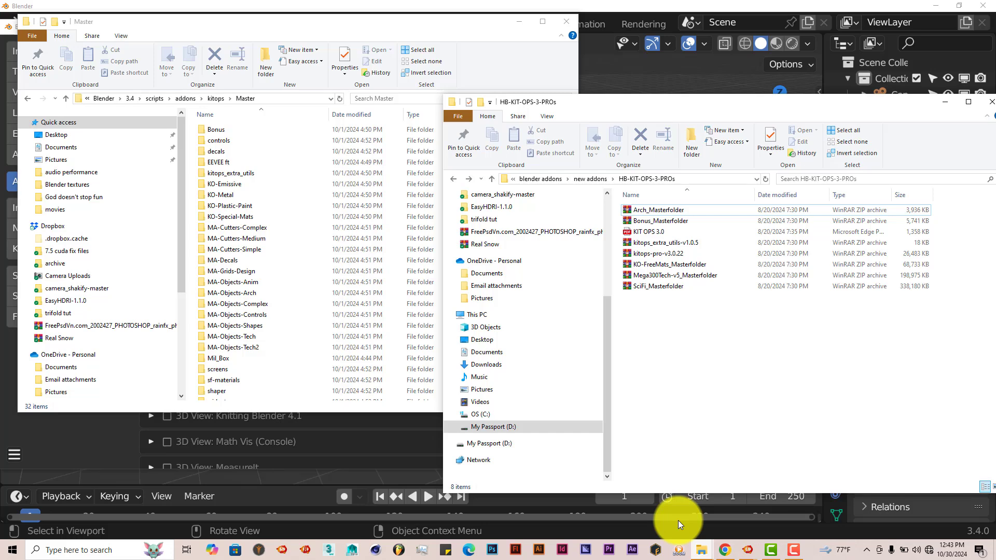
right_click(658, 286)
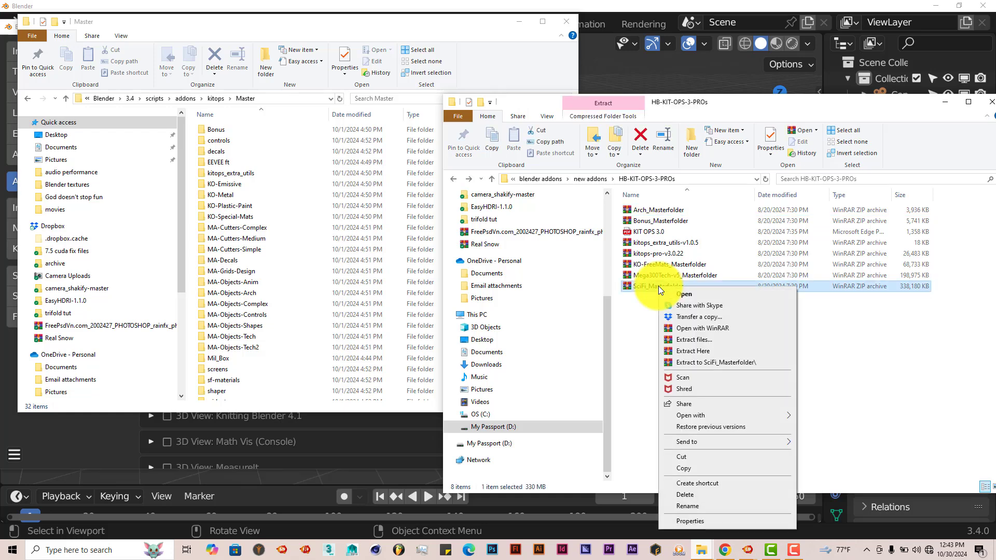
click(682, 338)
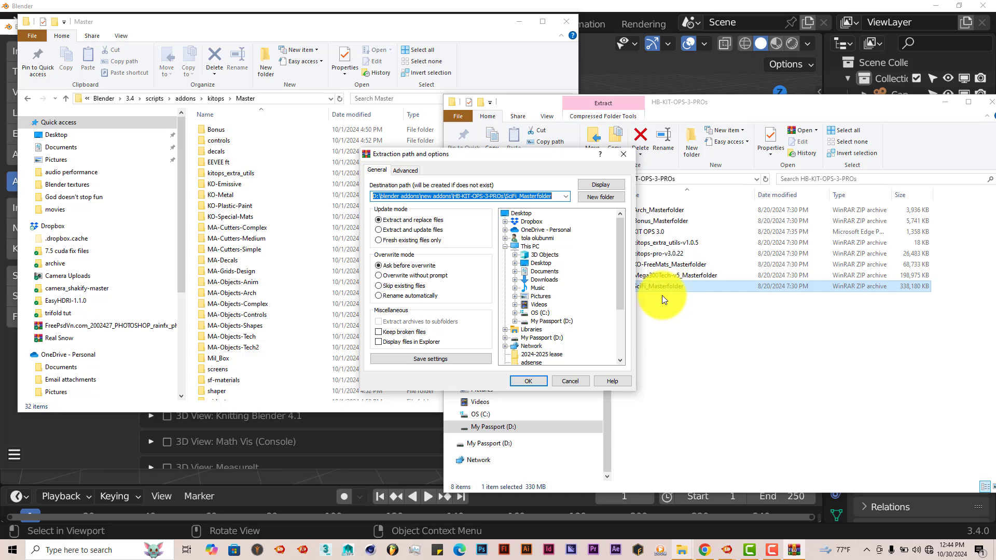
click(539, 380)
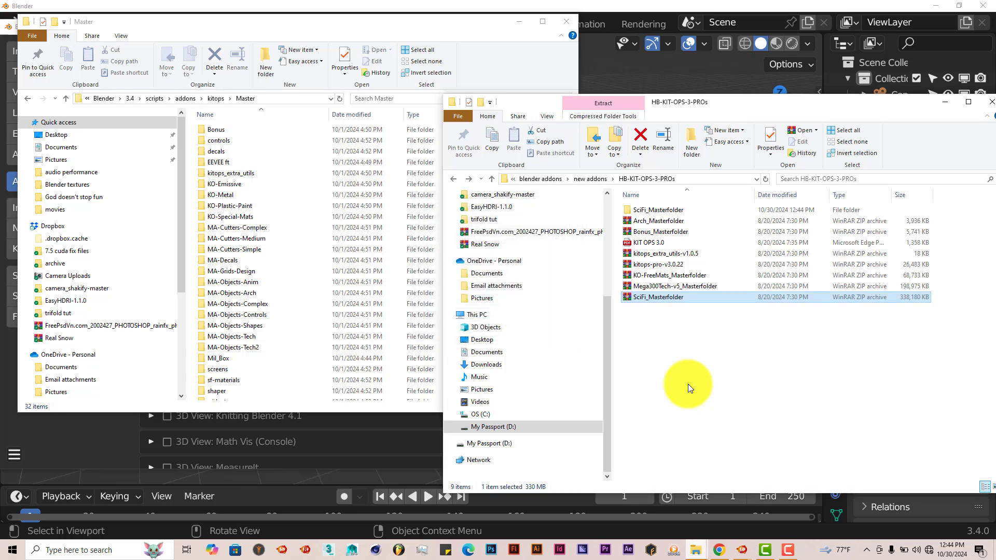
- Open the inner SciFi_Masterfolder of the extracted folder, select all its folders from controls to widgets, and clear the selection
double_click(659, 210)
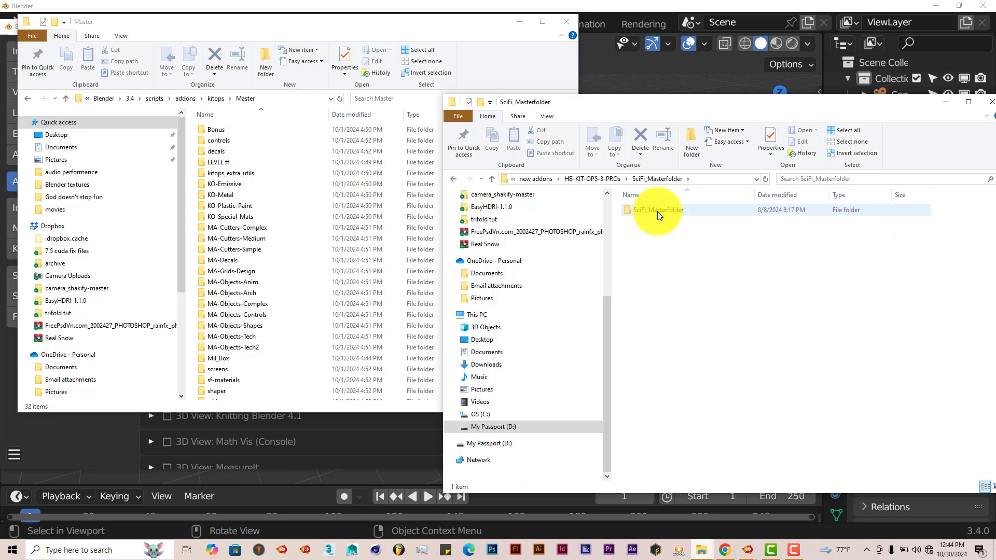
double_click(654, 211)
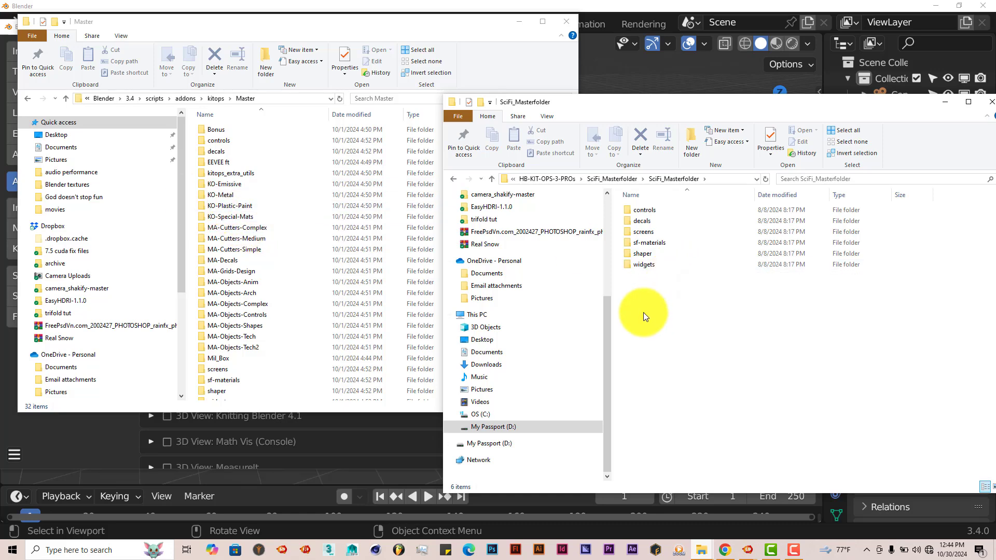
drag(644, 311, 661, 254)
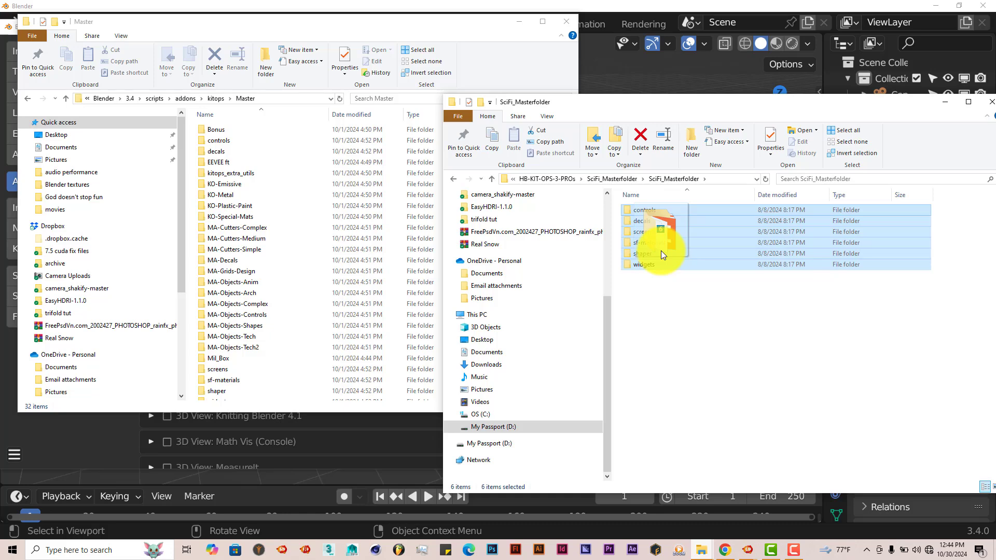
drag(661, 251, 732, 353)
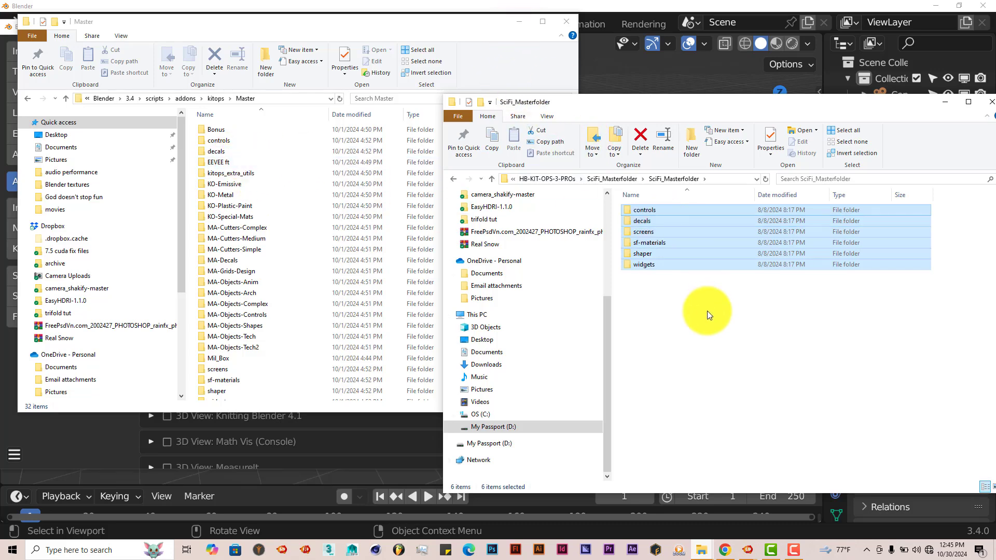
click(706, 328)
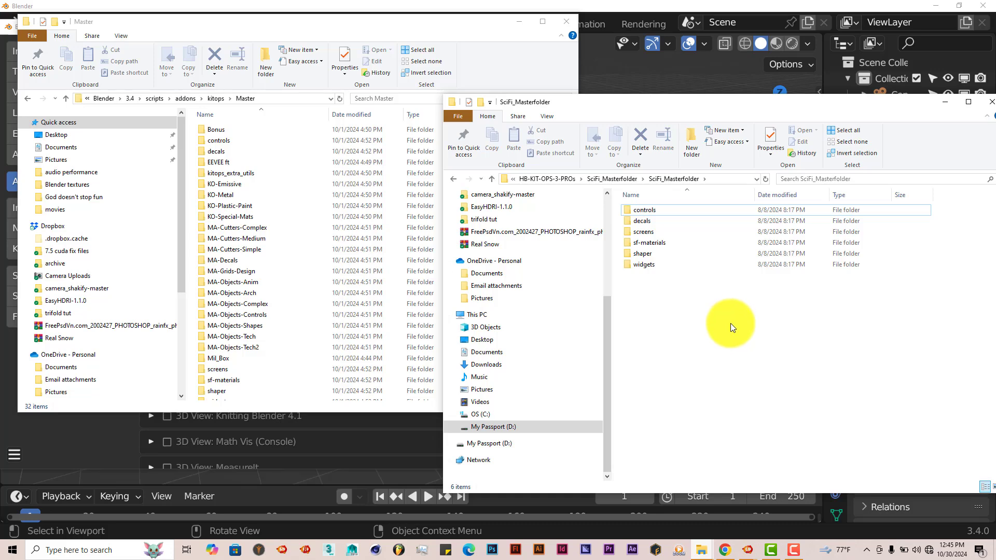
- Minimize both File Explorer windows and close the Blender preferences to return to the 3D viewport
click(949, 103)
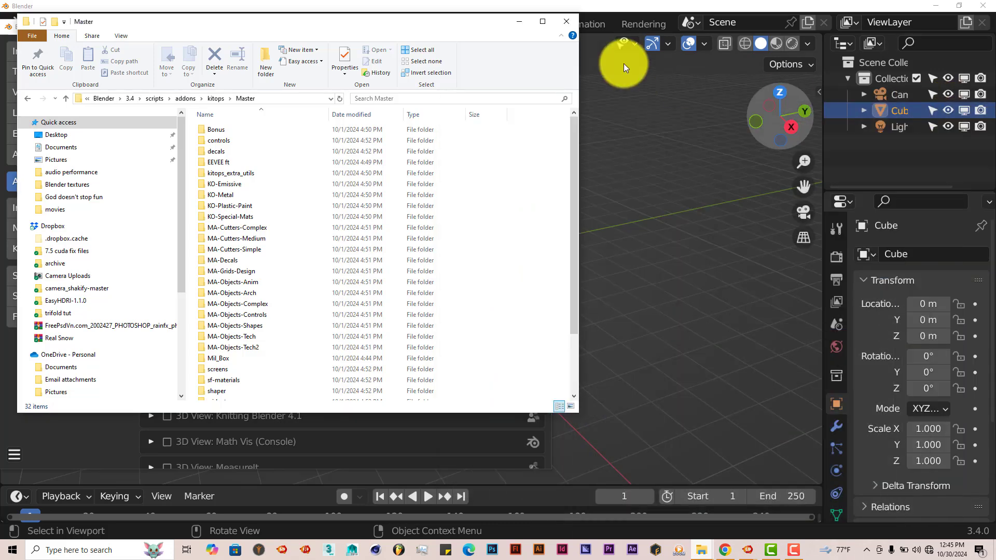
click(519, 23)
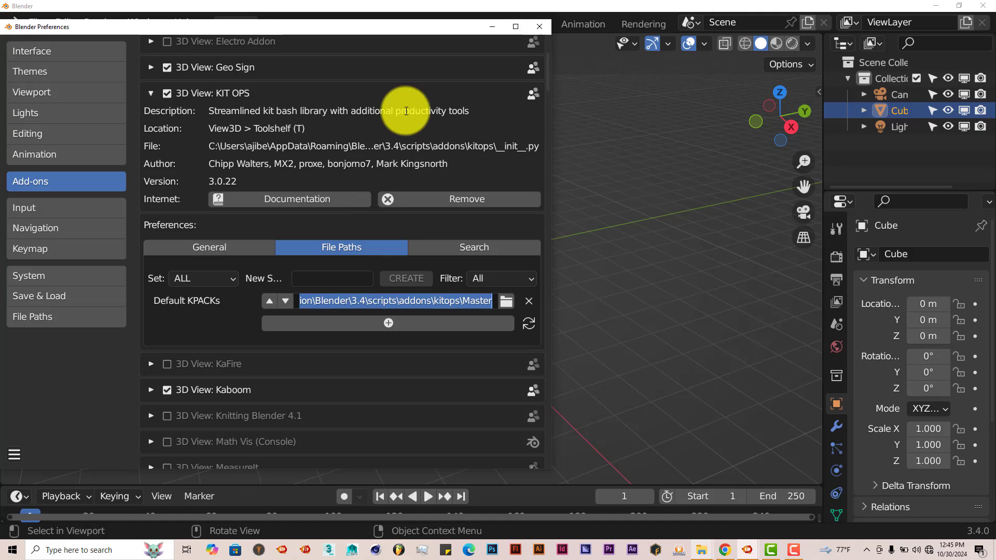
click(537, 28)
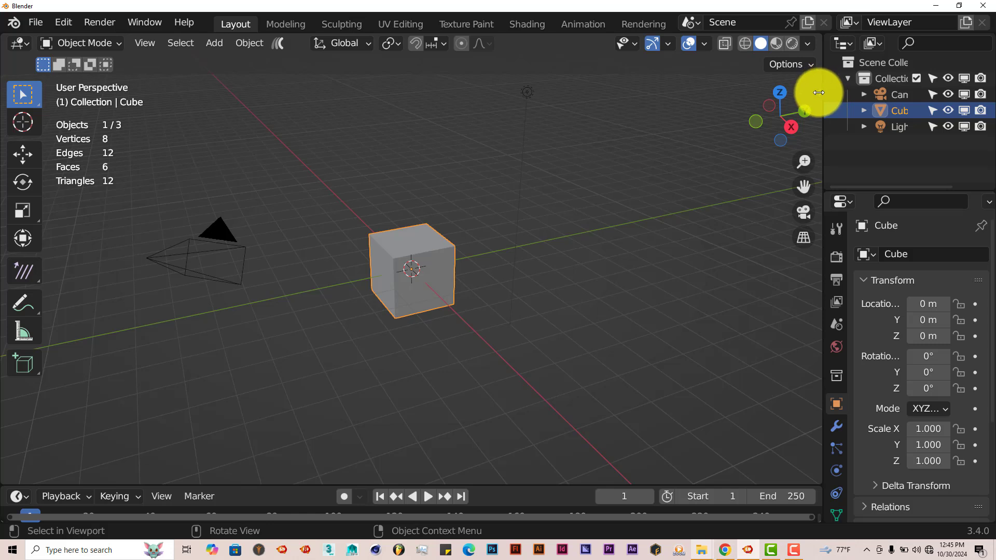
- Show the KIT OPS sidebar and examine the Bonus inserts and the list of available KPACKS
key(n)
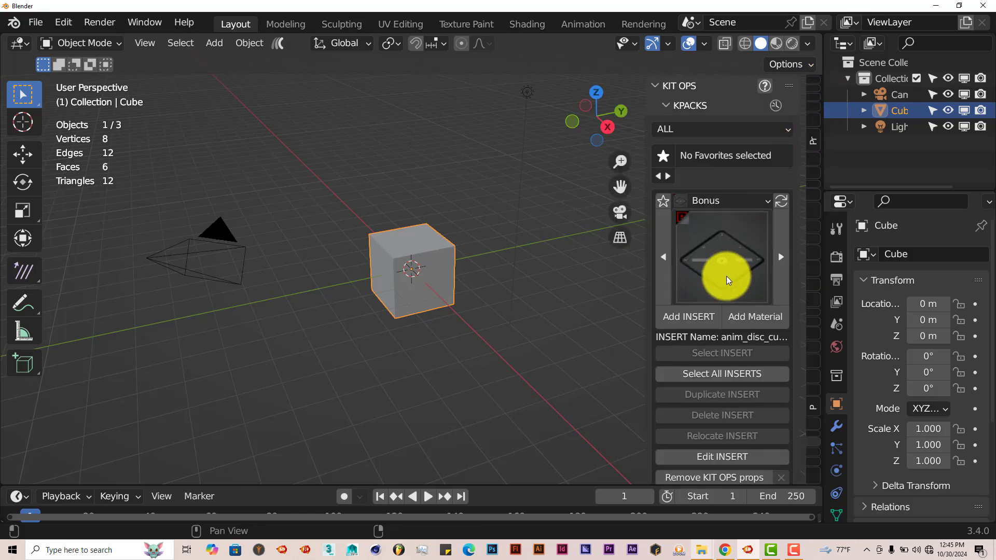
click(733, 247)
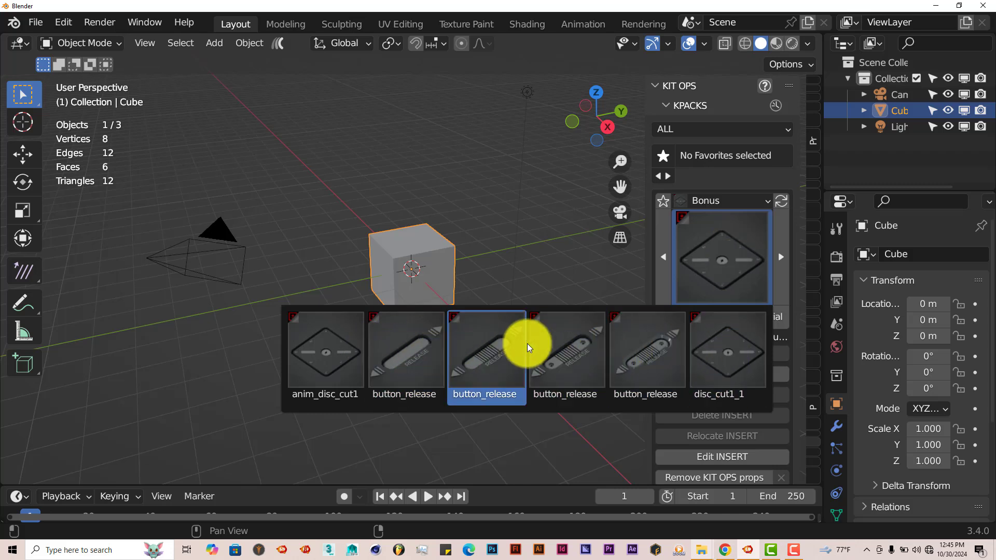
click(716, 251)
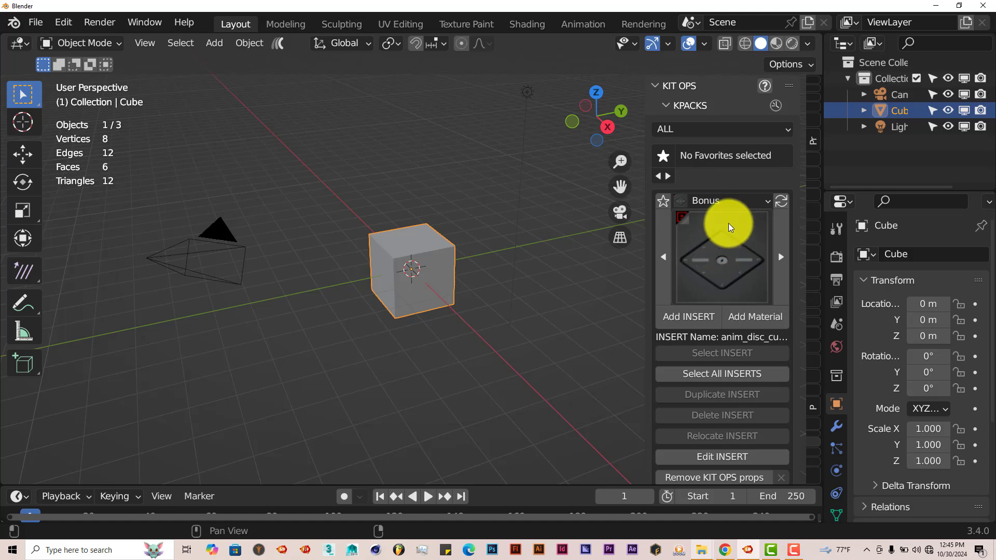
click(766, 200)
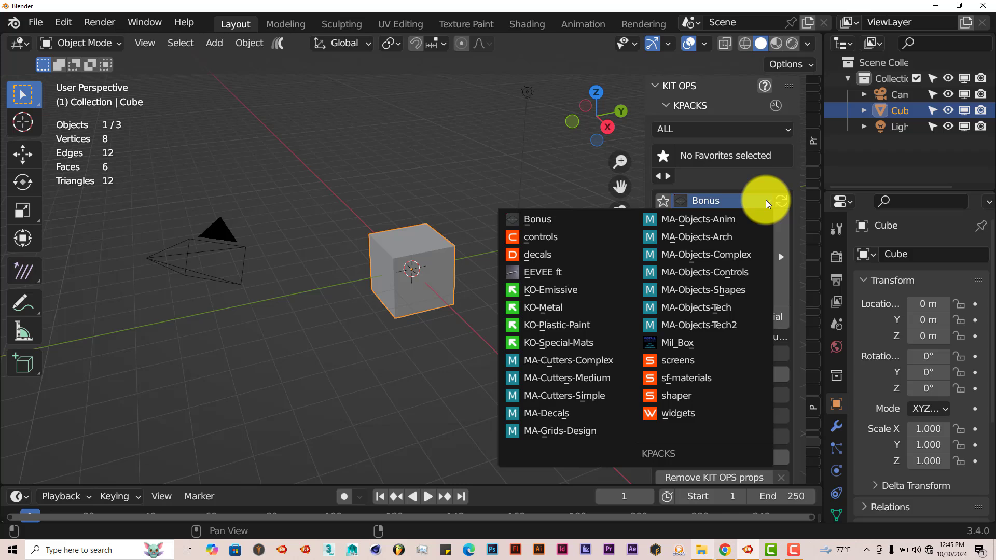
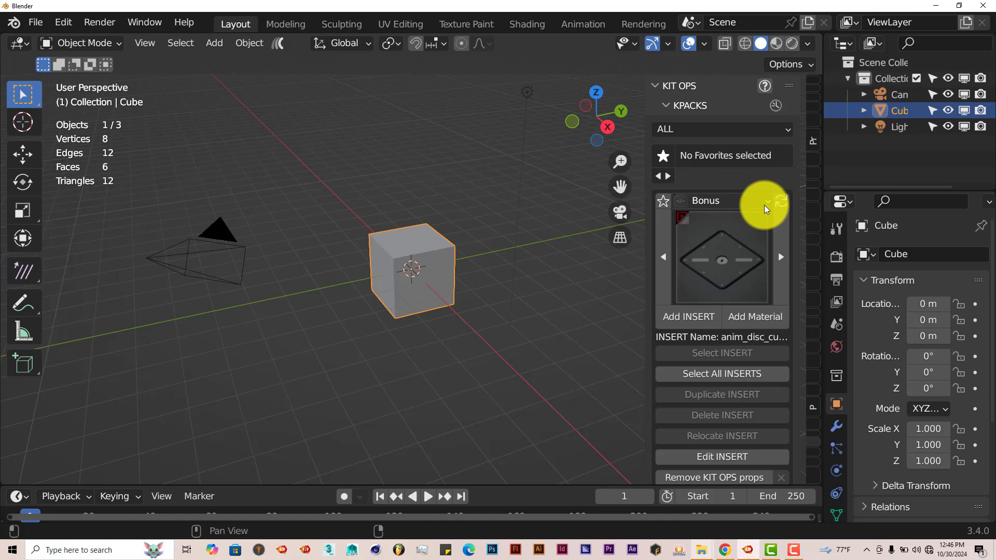
- Switch the KPACK to MA-Cutters-Complex, then hide the Favorites row and show it again
click(765, 203)
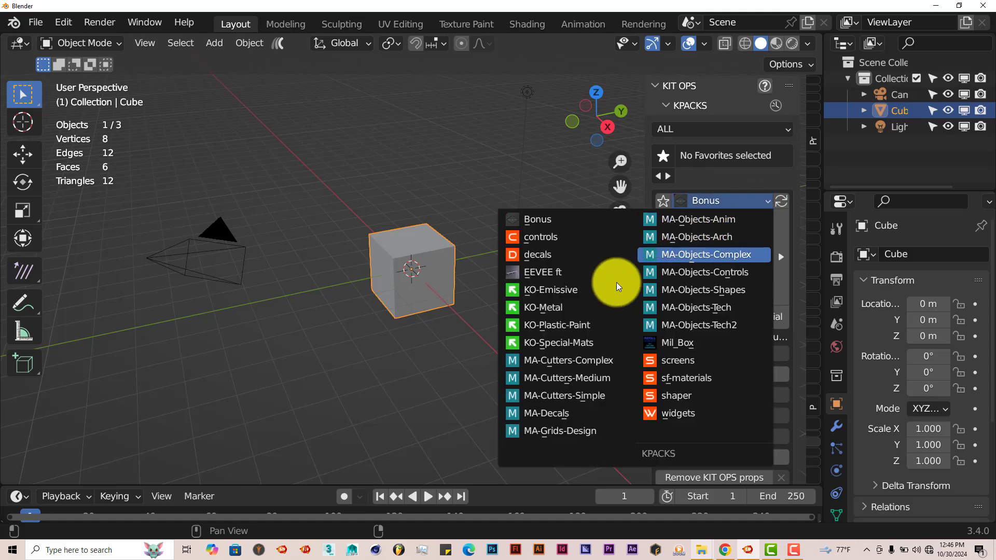
click(595, 359)
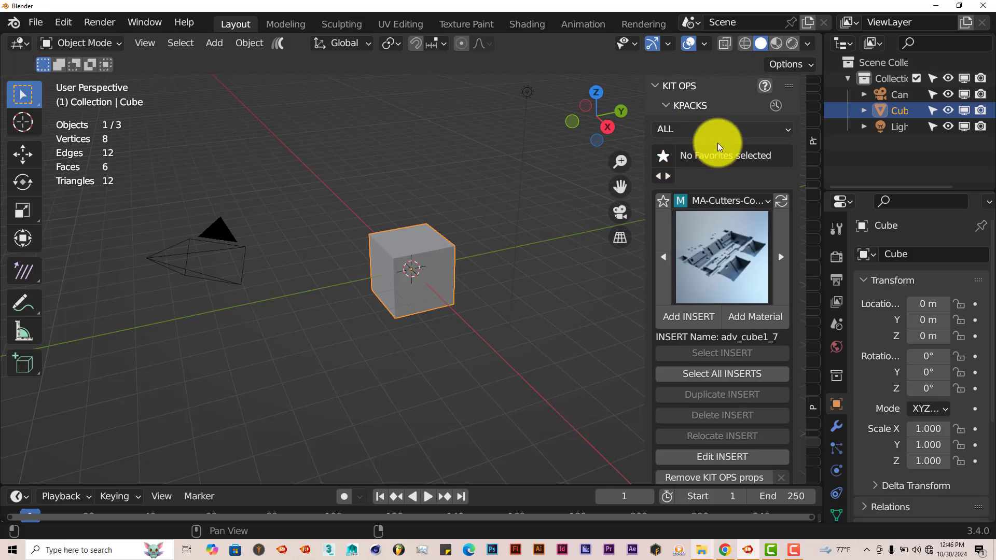
click(663, 155)
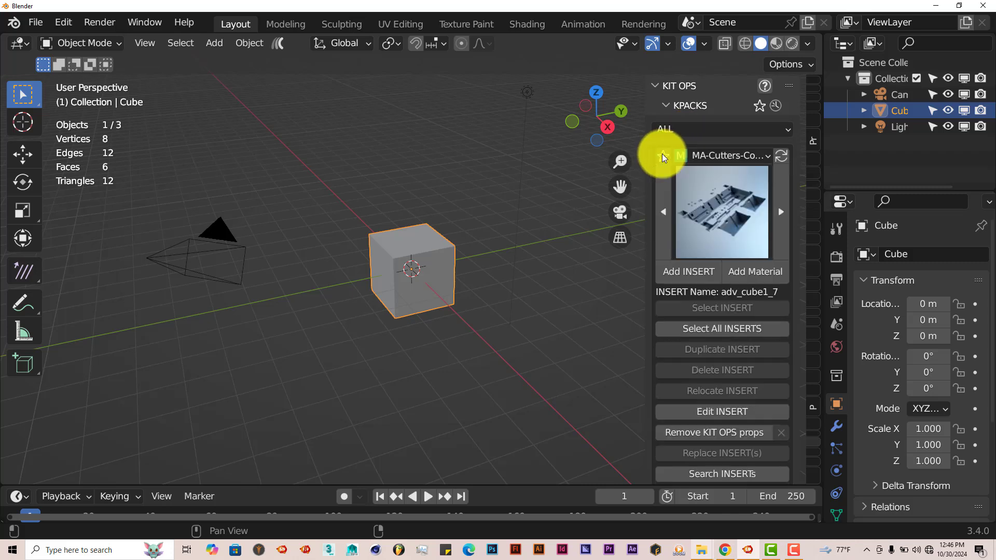
click(762, 108)
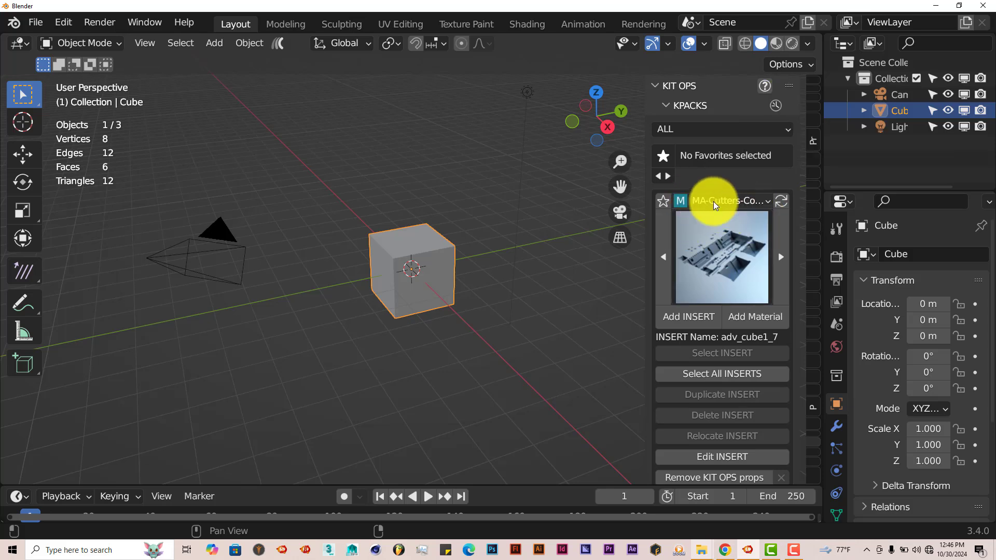
- Show the row of recent KPACKS and browse through its packs, ending with the inserts of MA-Objects-Arch
click(776, 106)
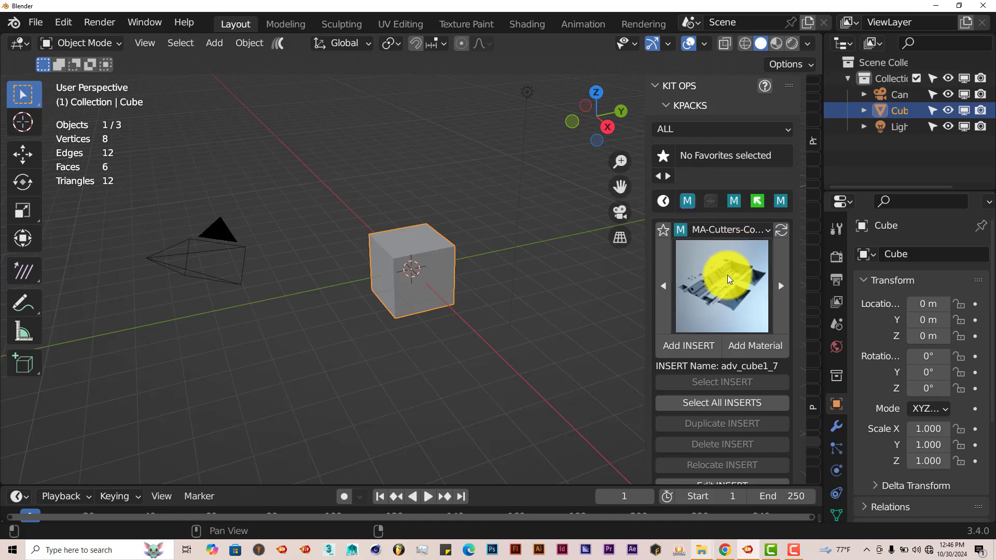
click(732, 230)
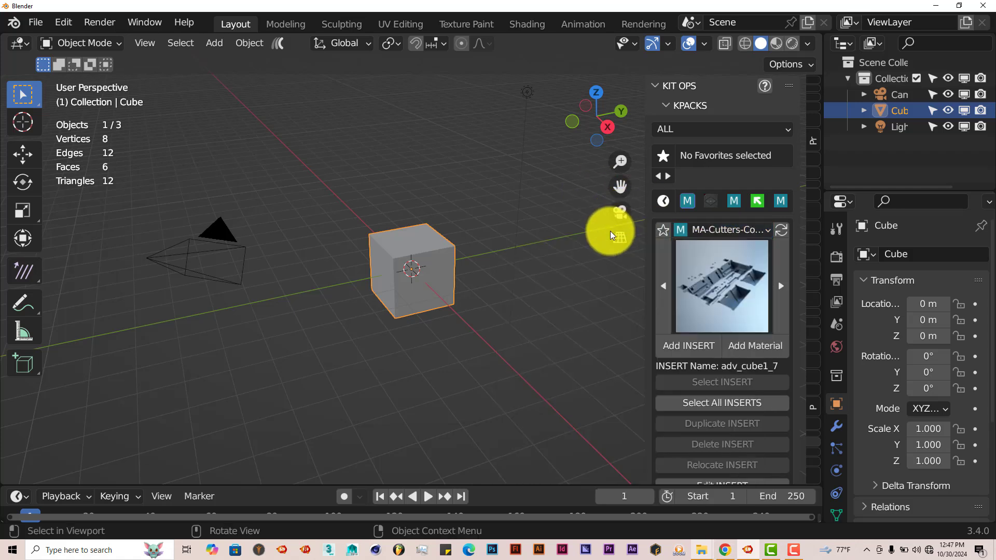
click(729, 201)
click(756, 201)
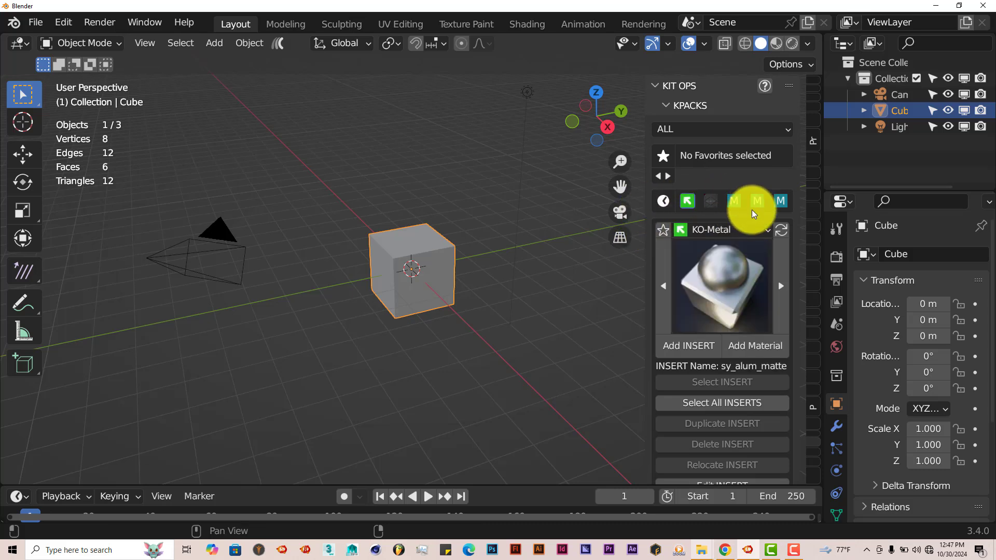
click(712, 203)
click(782, 202)
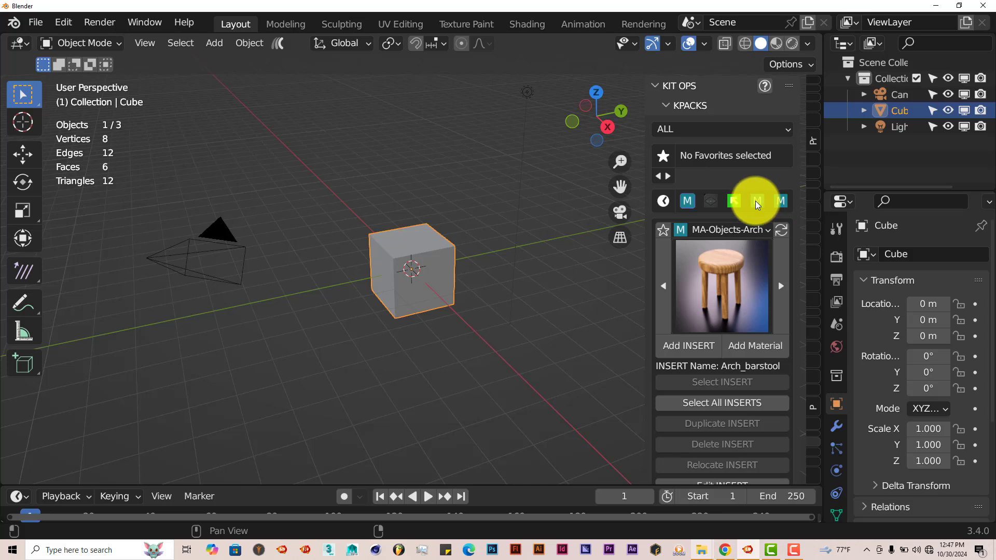
click(756, 202)
click(735, 204)
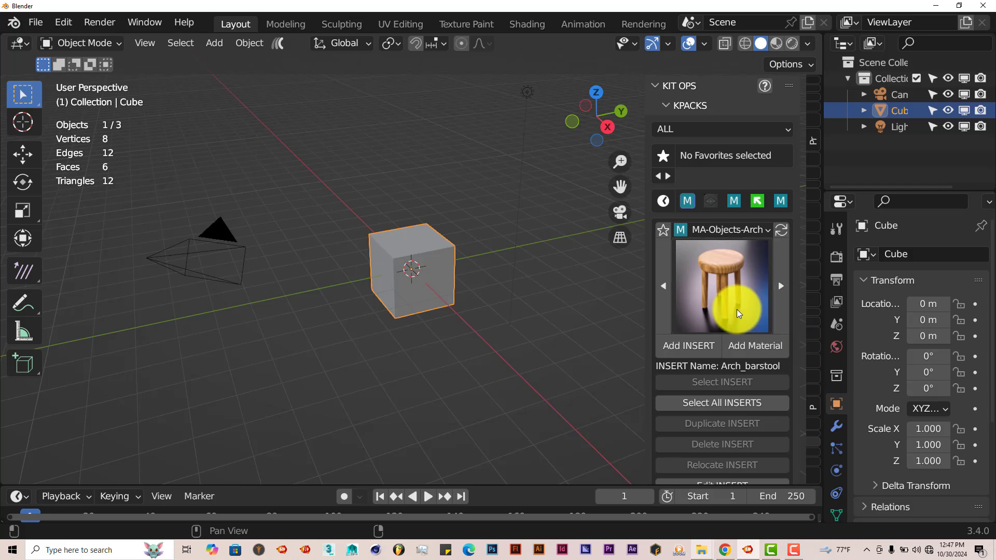
click(719, 287)
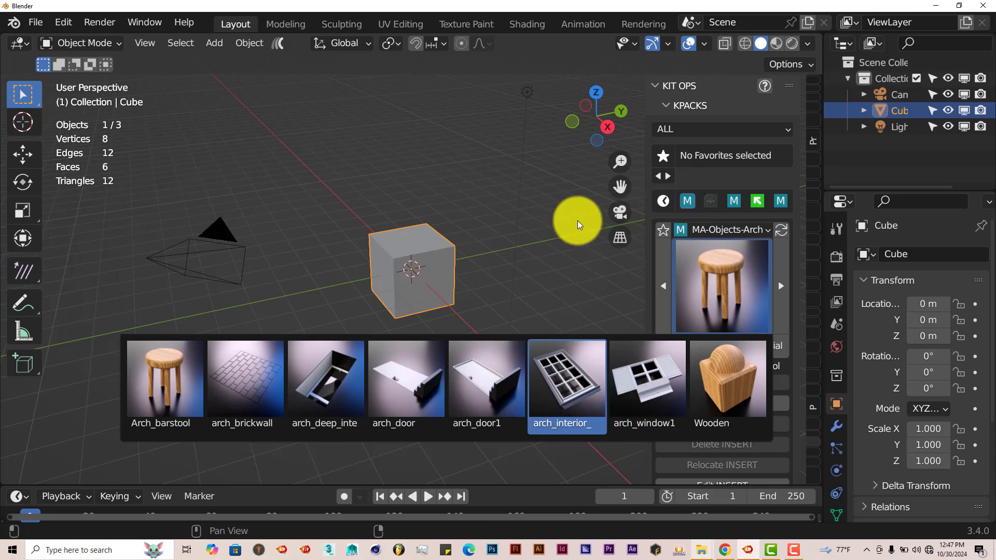
click(726, 276)
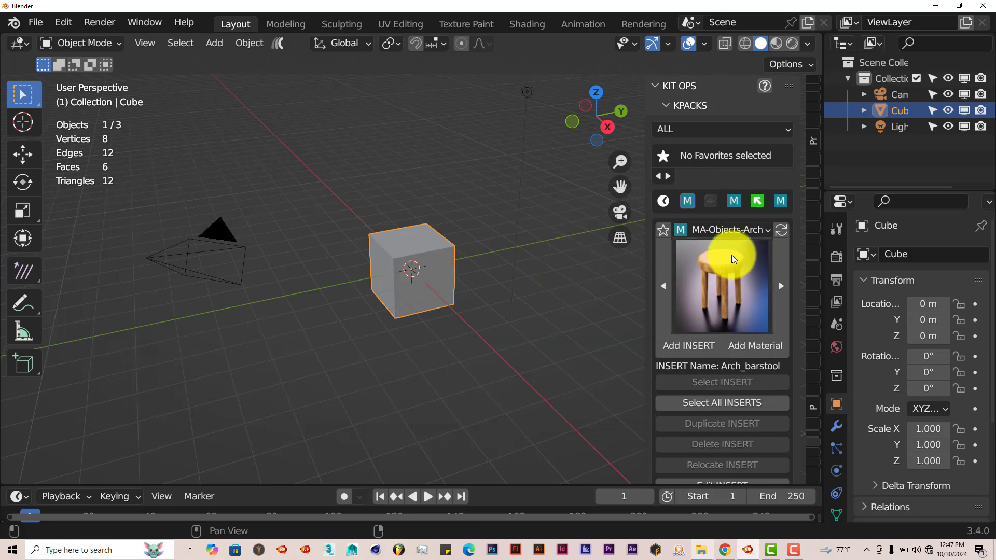
- Switch to the recent MA-Objects-Anim KPACK and place its ani_cpu_fan insert on the cube's top face
click(737, 202)
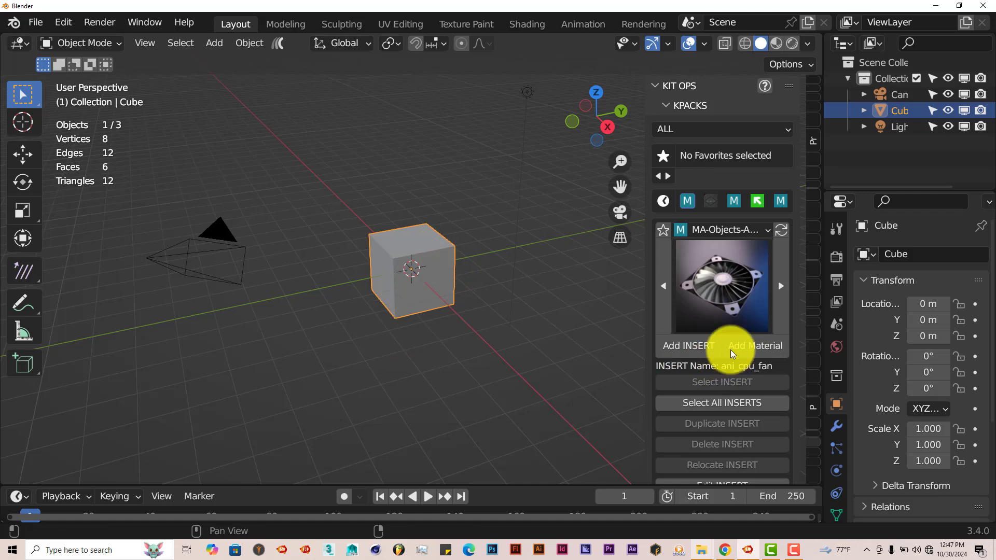
scroll(358, 264, up, 2)
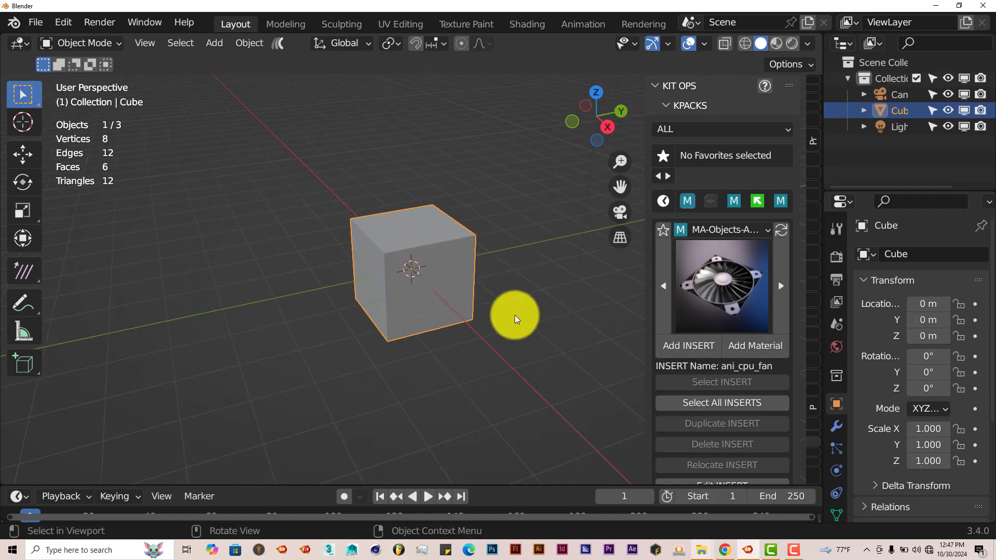
middle_drag(513, 317, 539, 288)
click(670, 349)
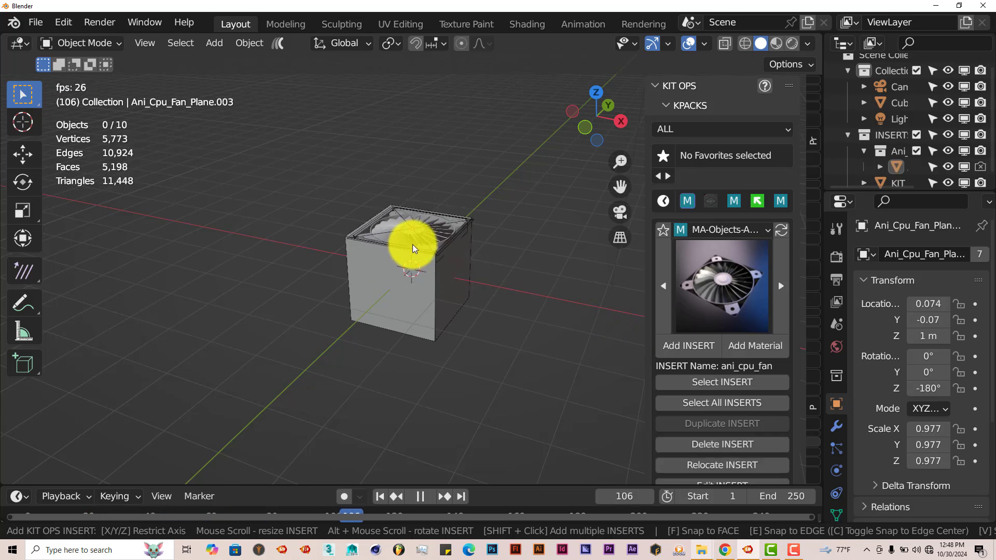
click(414, 250)
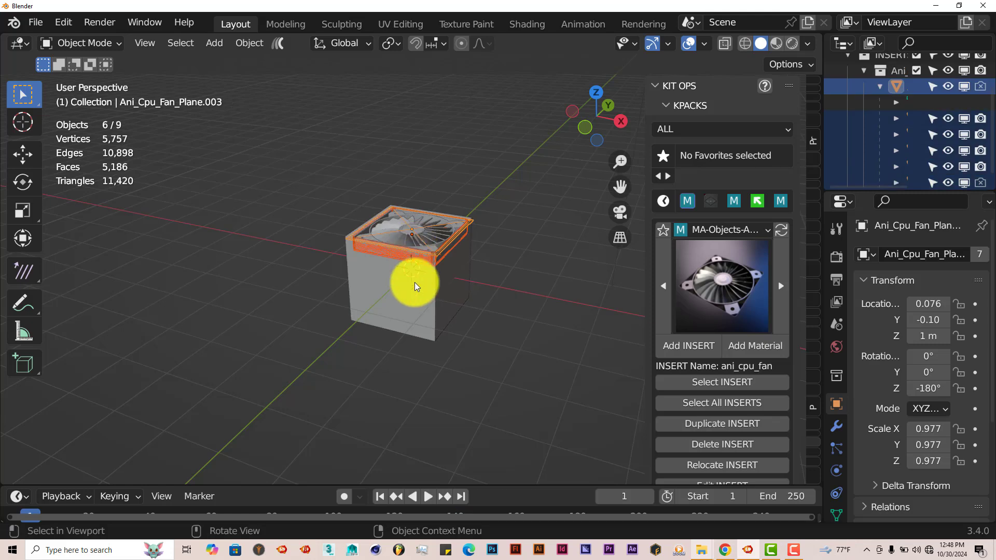
- Play the animation to examine the fan insert up close, then stop it and return to frame 1
middle_drag(411, 282, 462, 355)
scroll(483, 360, up, 5)
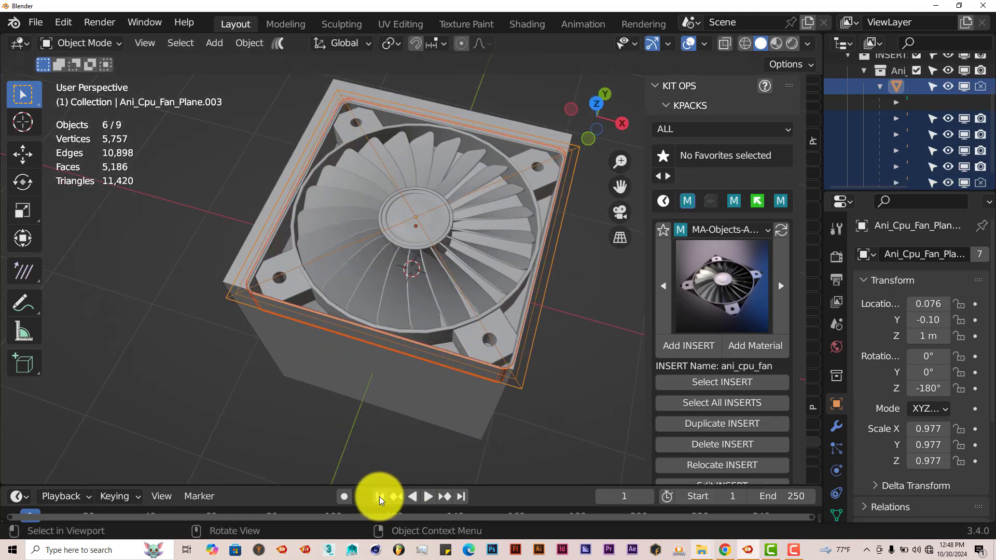
click(428, 496)
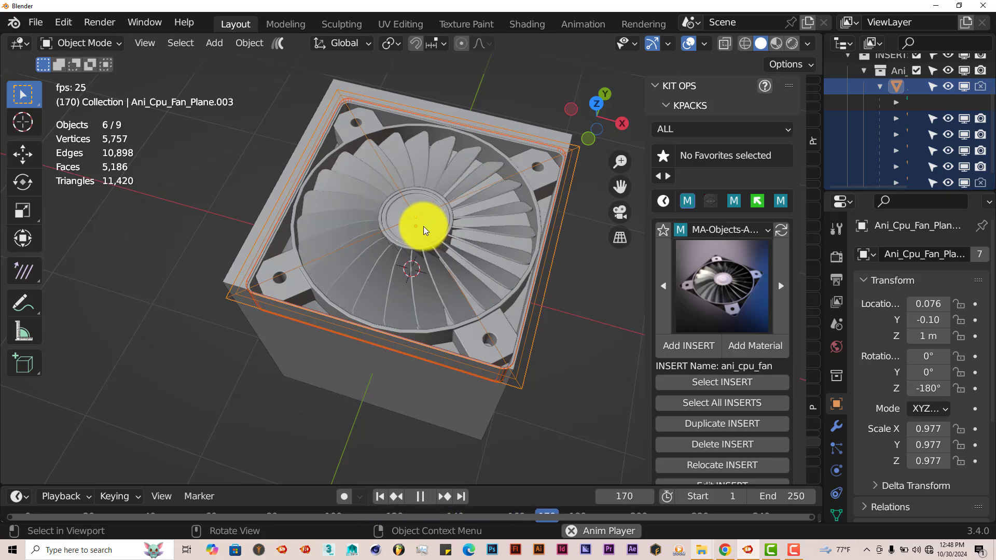
click(420, 489)
click(379, 497)
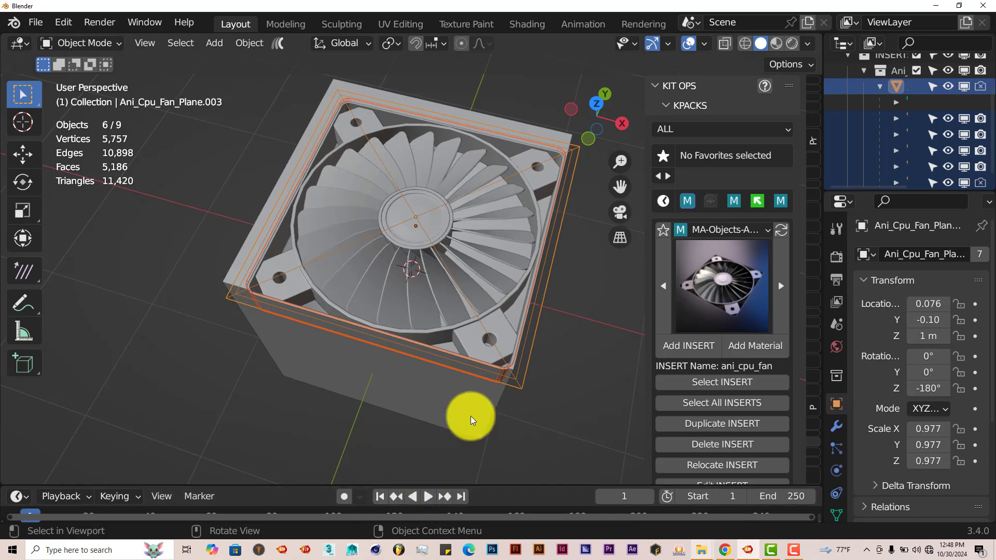
middle_drag(470, 420, 461, 380)
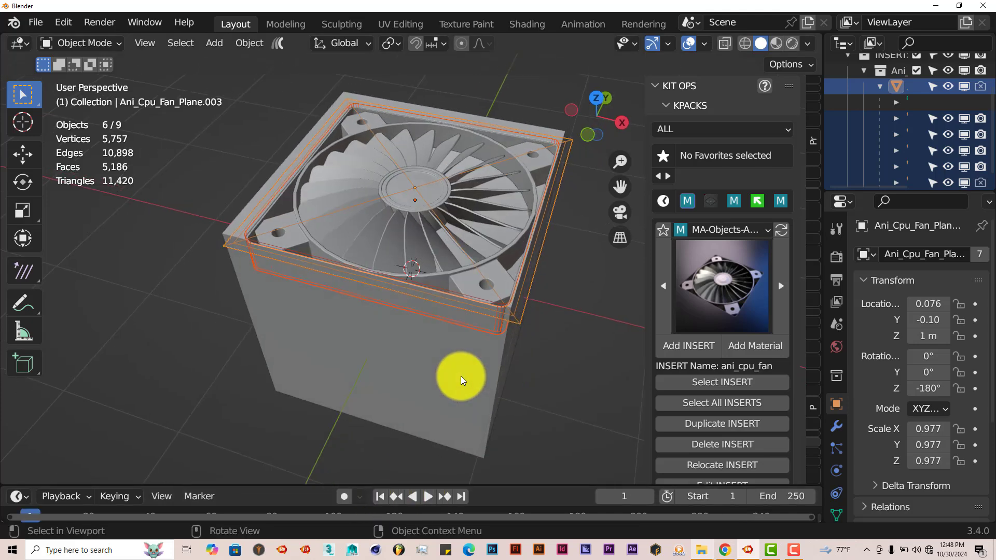
- Switch the KPACK to KO-Metal and look over its metal materials without choosing one
click(767, 231)
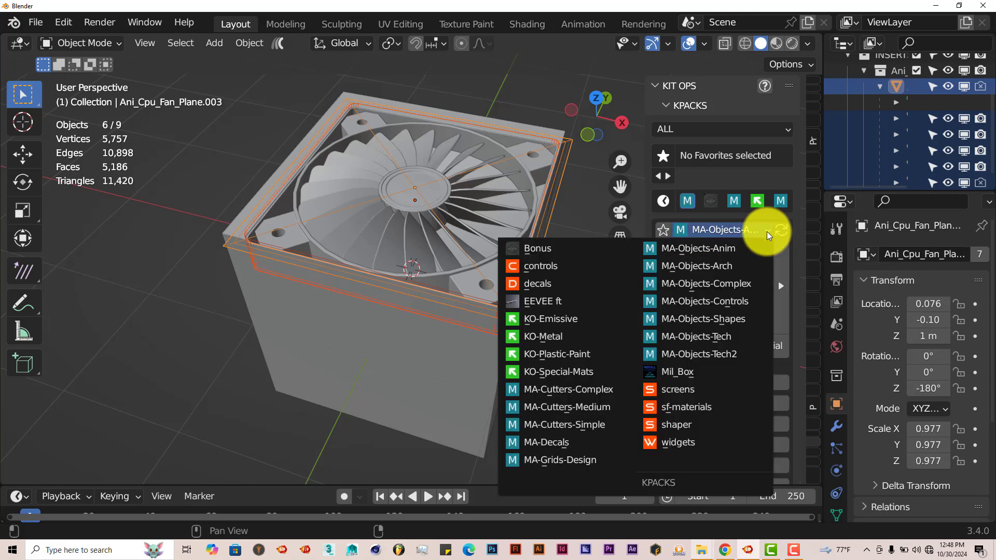
click(577, 339)
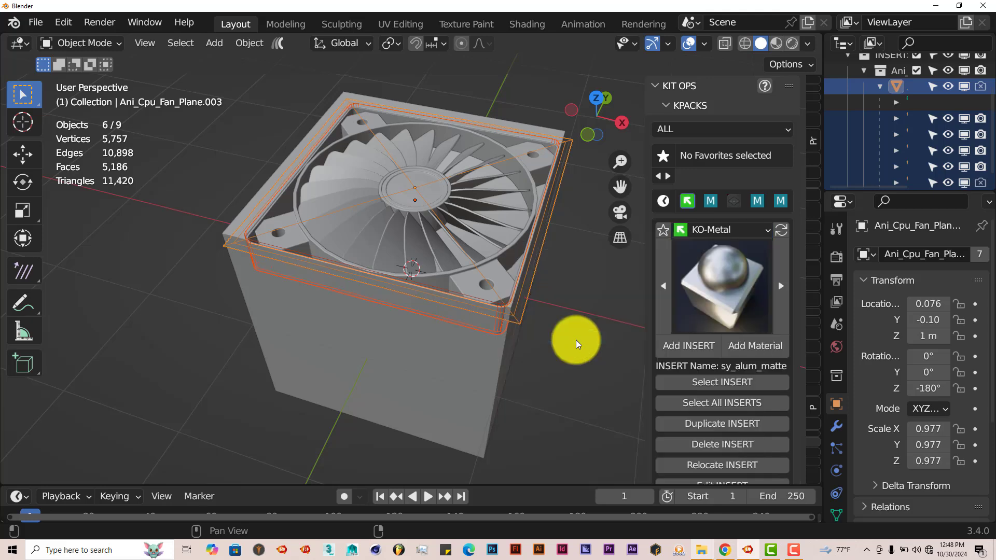
click(724, 286)
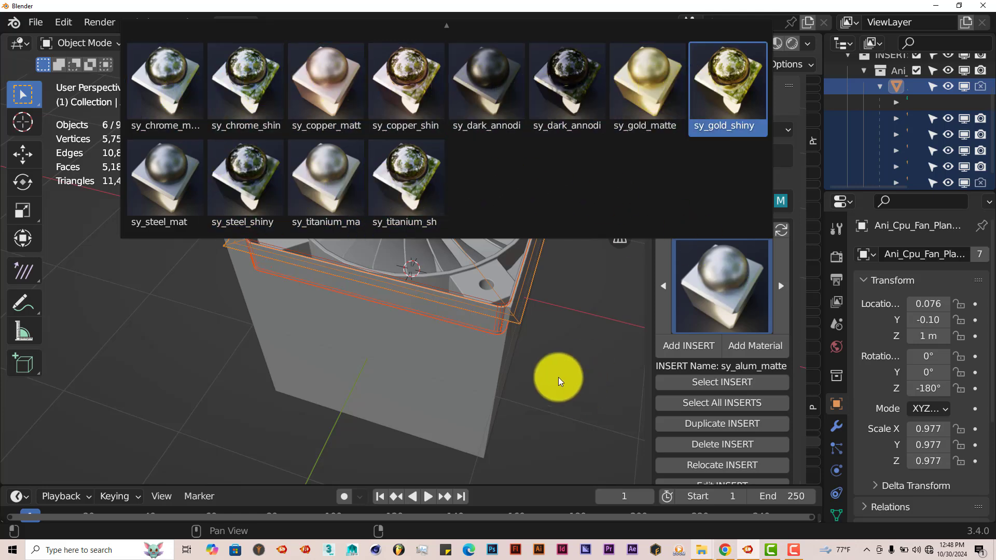
middle_drag(488, 336, 468, 337)
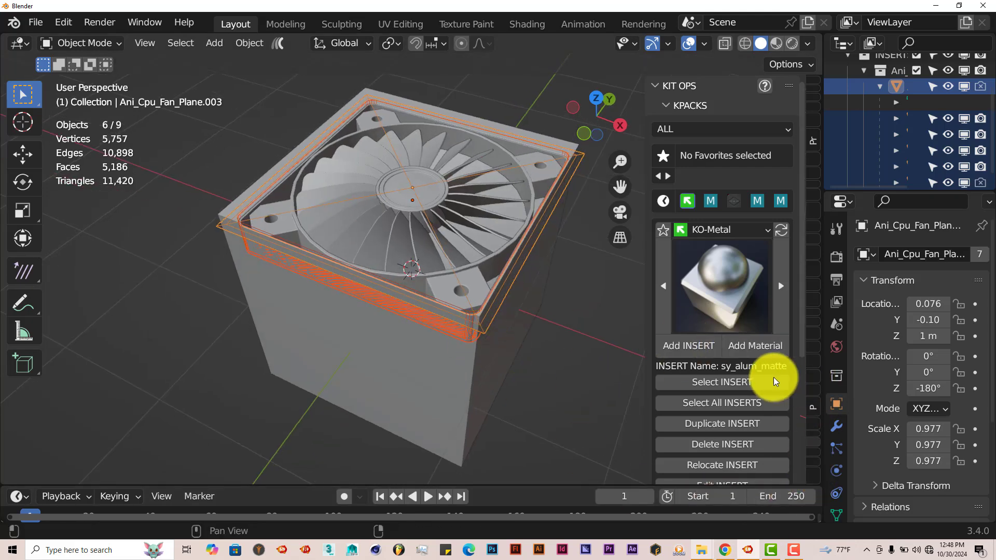
- Brighten the world background colour to a value of about 0.675 and give it a slight warm tint
click(837, 349)
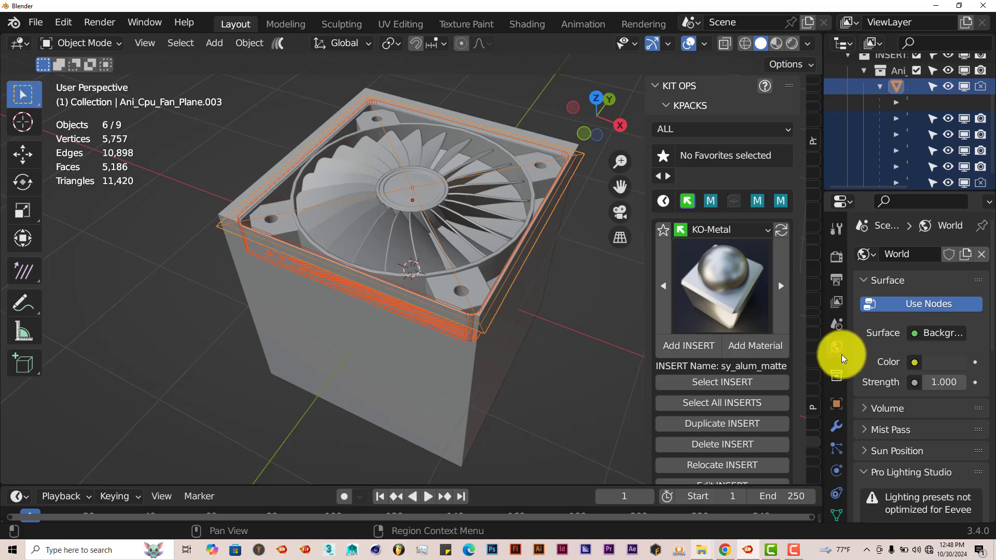
click(945, 363)
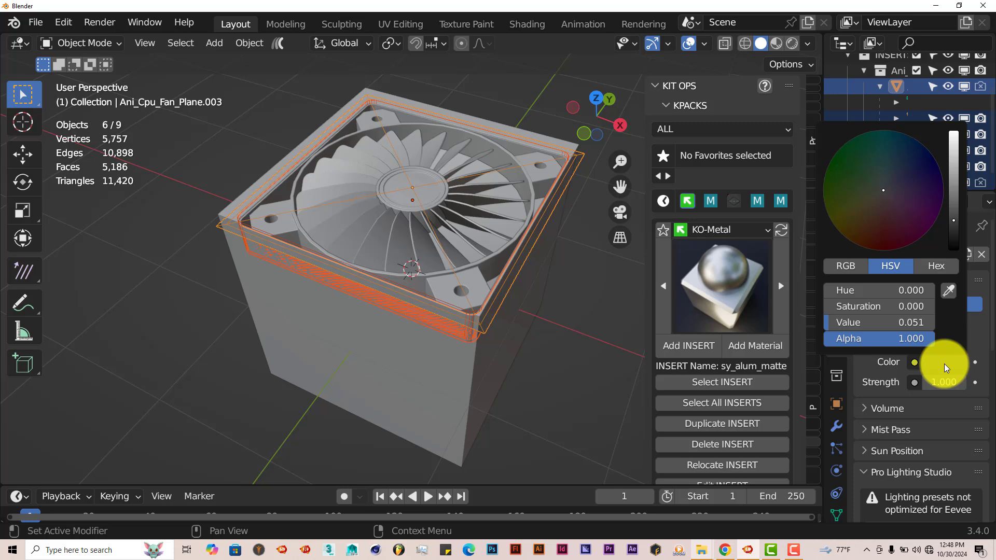
click(957, 150)
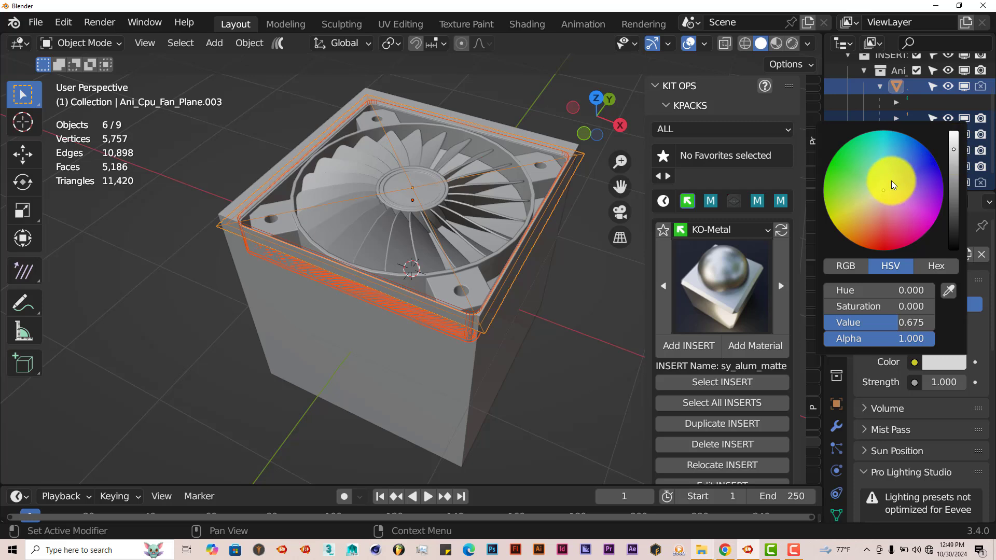
click(881, 198)
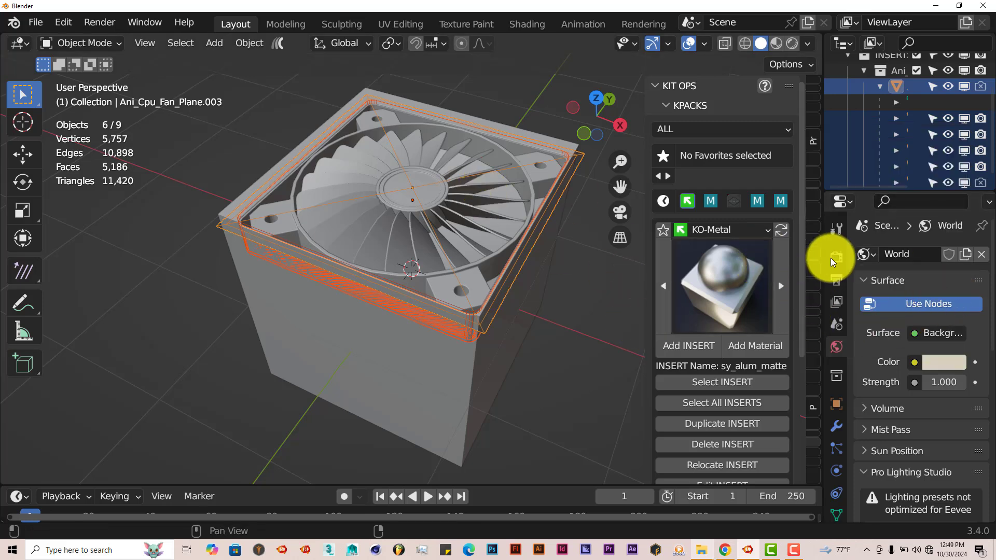
middle_drag(581, 270, 428, 271)
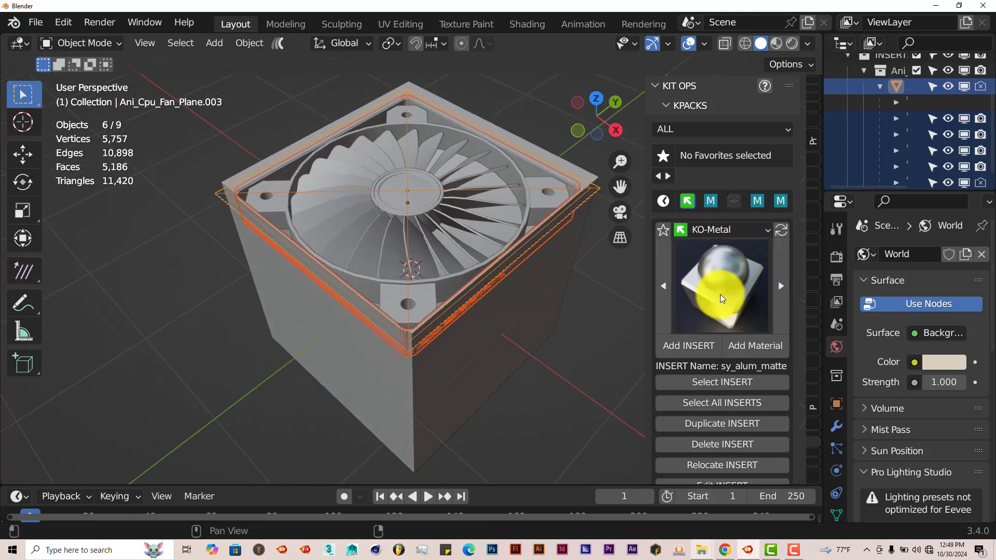
- Switch the KPACK to EEVEE ft and look at its inserts
click(766, 232)
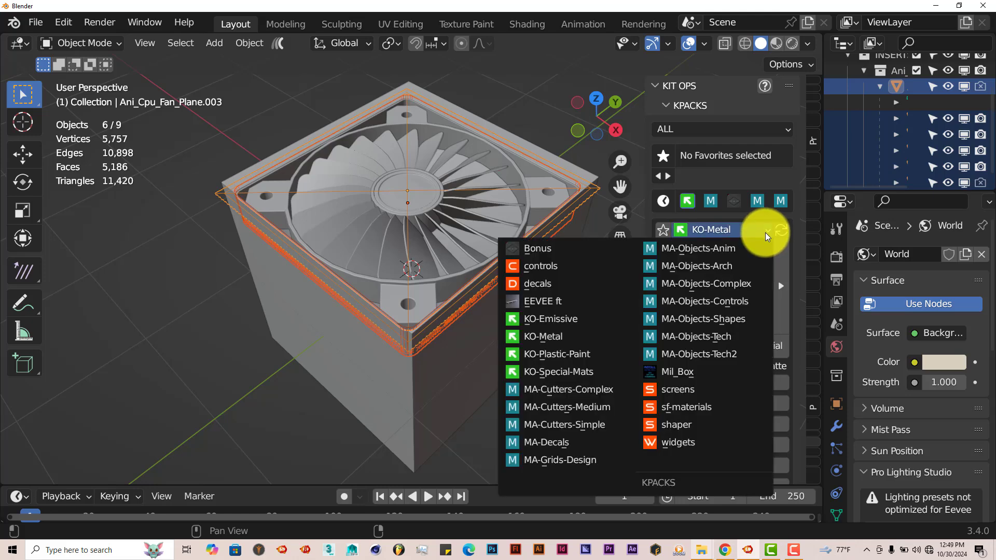
click(550, 303)
click(724, 305)
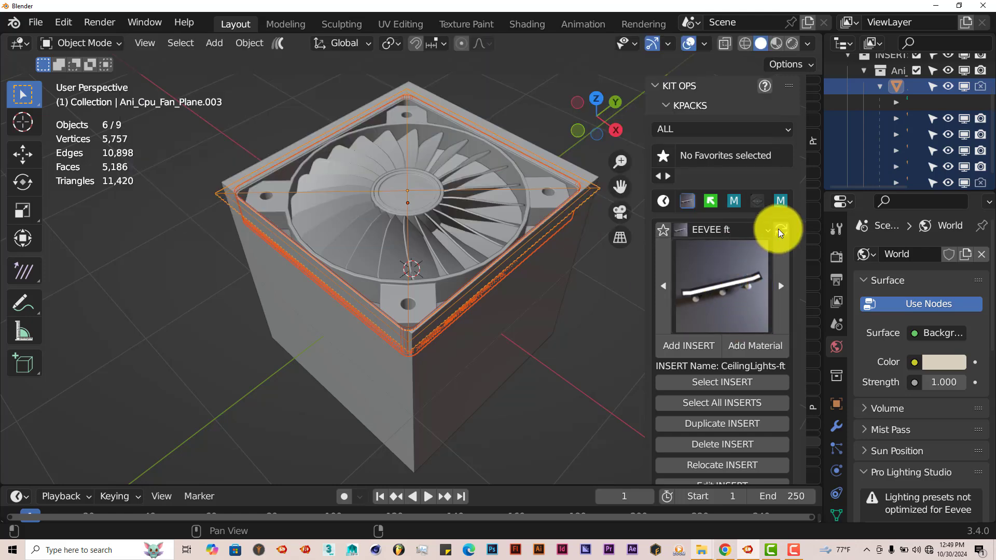
- Switch the KPACK back to KO-Metal and choose the sy_gold_shiny material
click(766, 229)
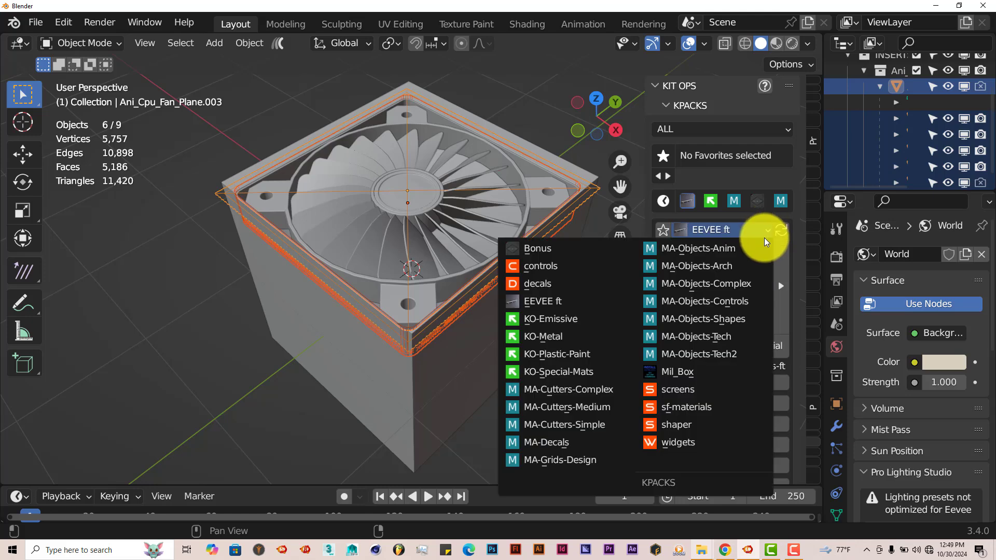
click(561, 336)
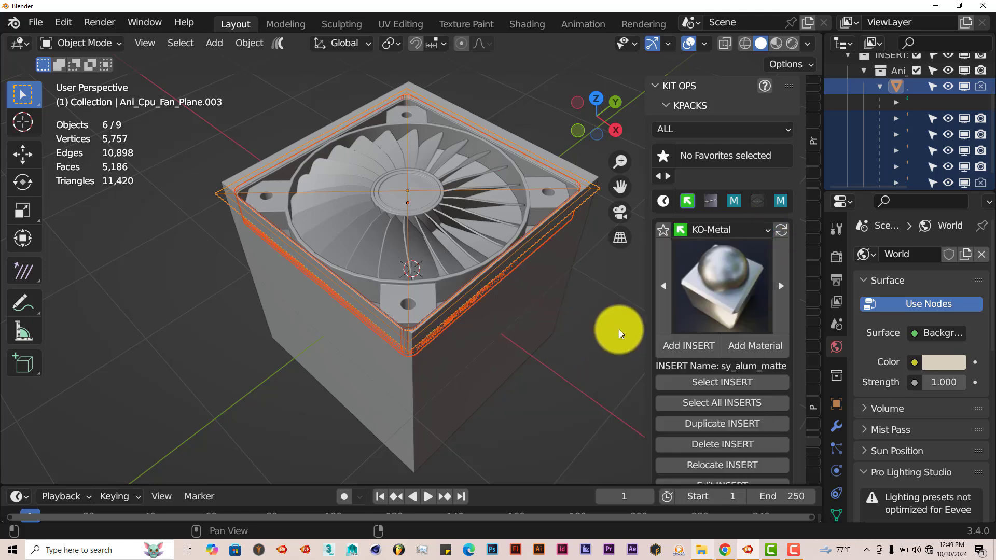
click(740, 295)
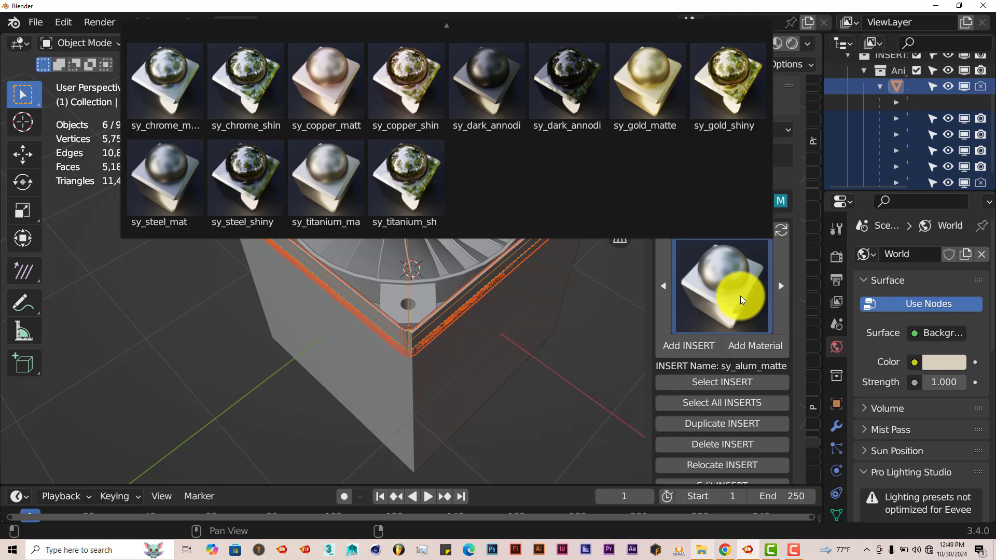
click(738, 86)
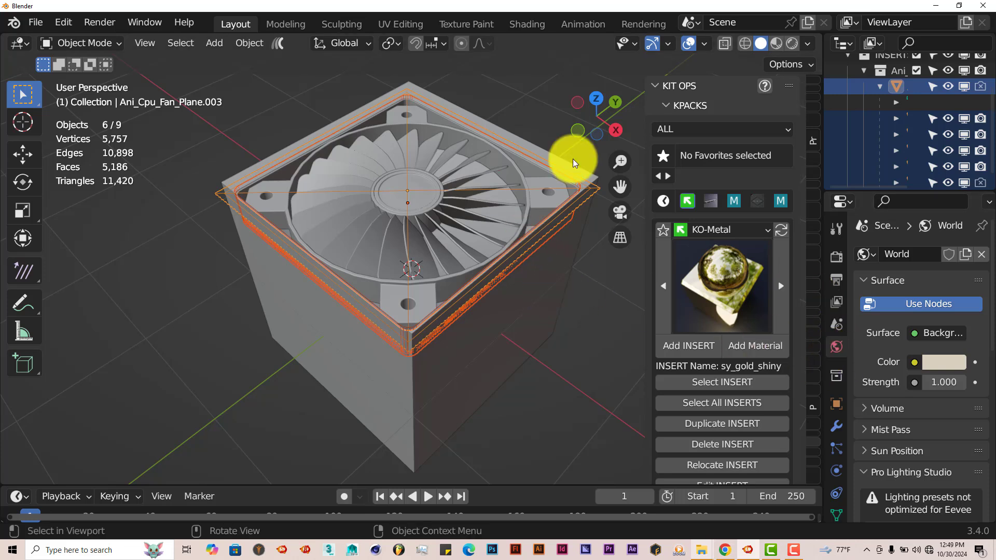
- Set the render engine to Cycles and its device to GPU Compute
click(835, 258)
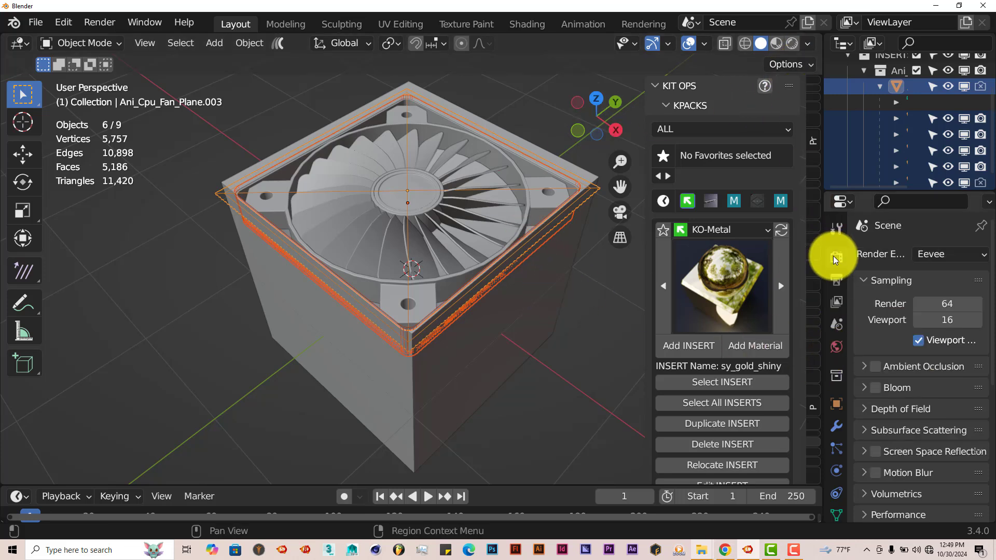
click(947, 258)
click(929, 307)
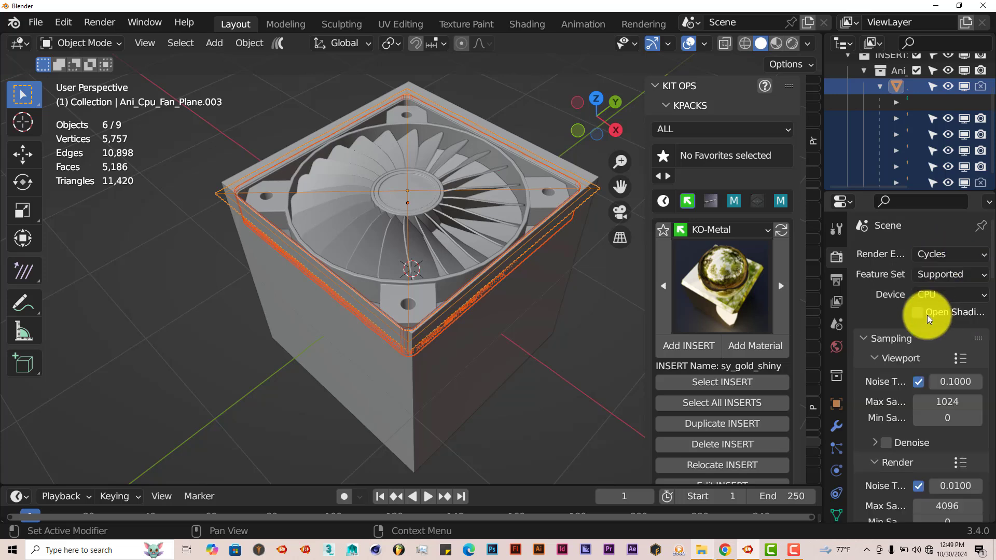
click(949, 295)
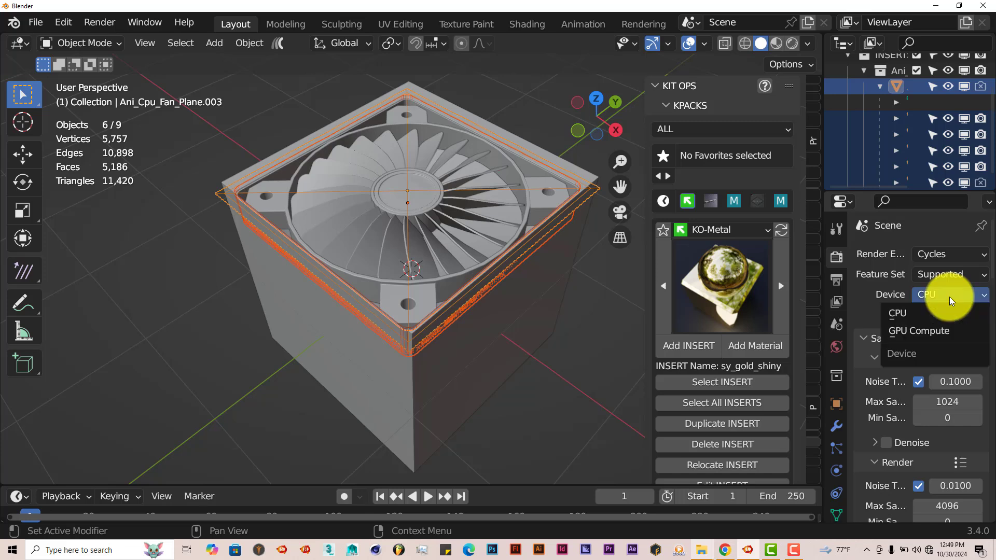
click(937, 330)
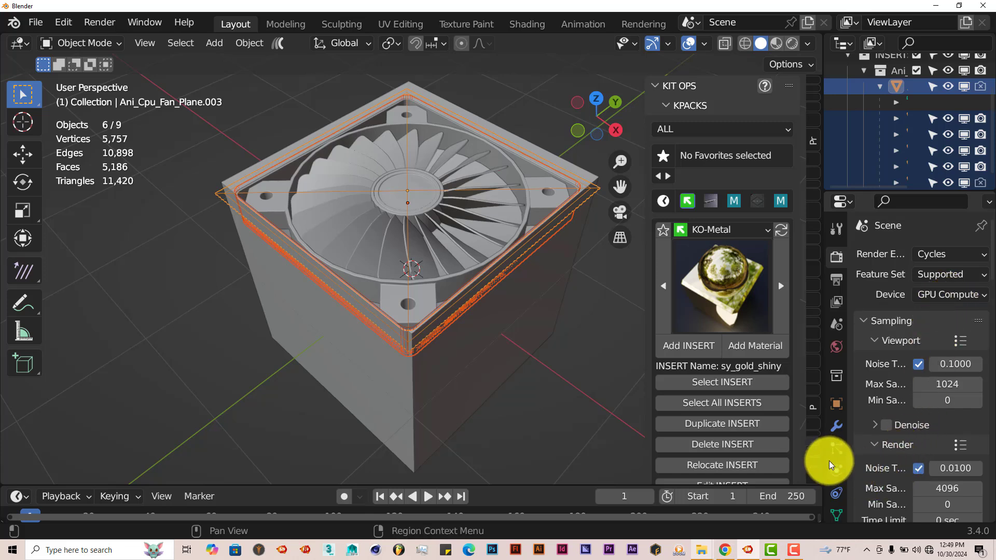
- Set the maximum render samples to 128 and show the viewport in rendered shading
scroll(870, 476, down, 2)
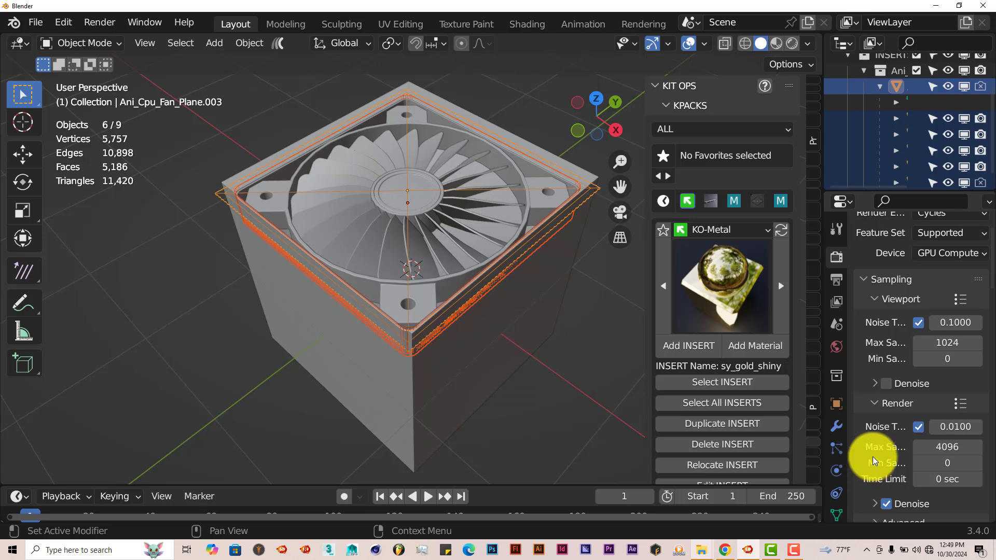
click(953, 454)
text(1)
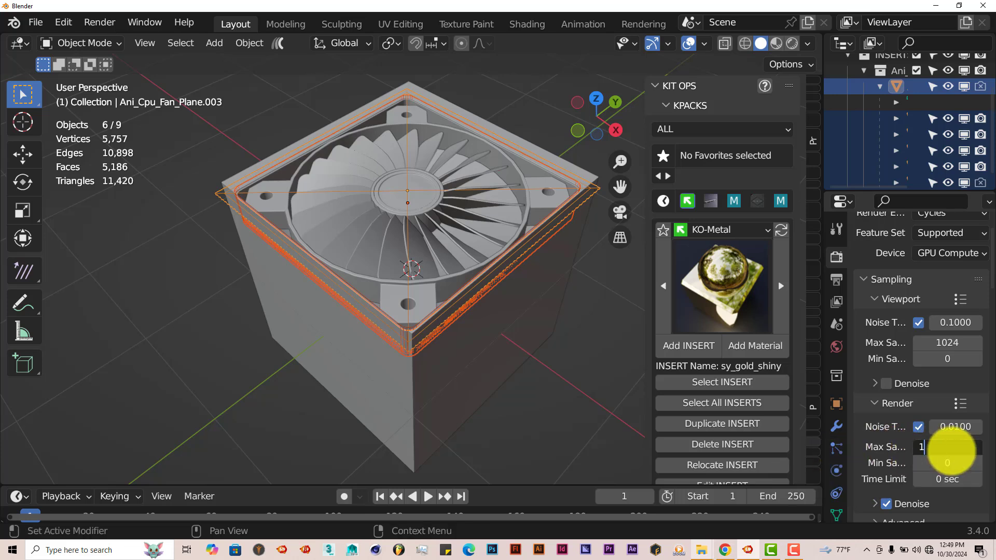
text(28)
key(Return)
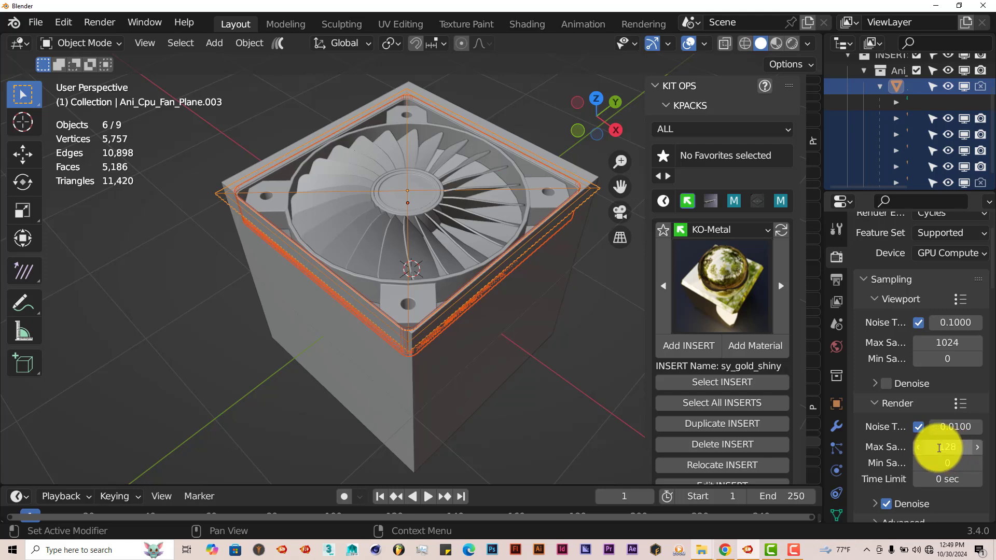
click(791, 46)
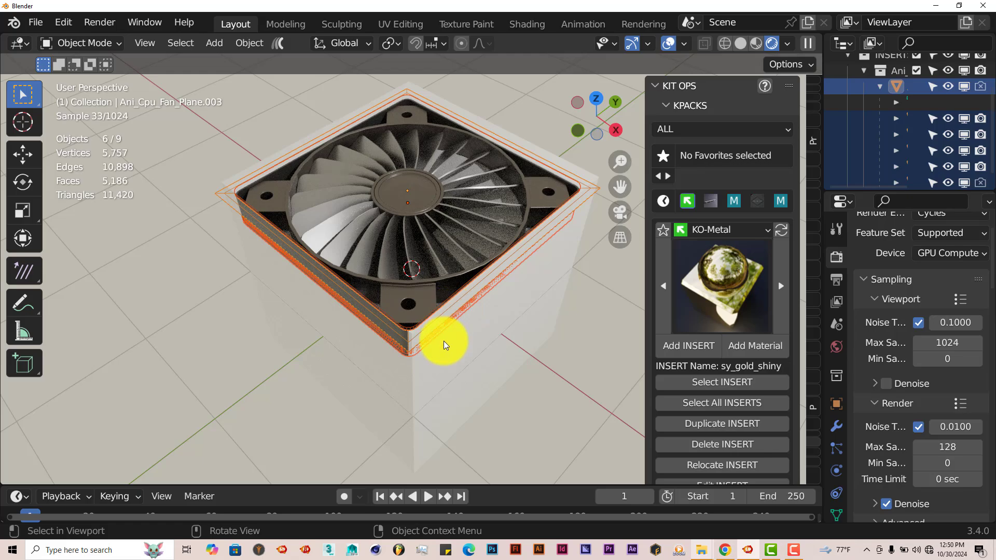
middle_drag(374, 320, 449, 329)
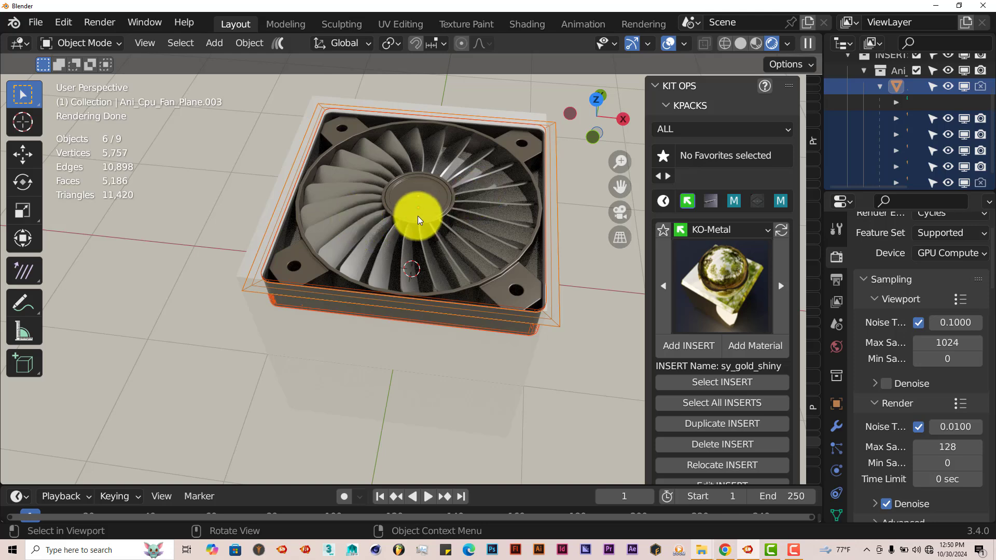
- Assign the sy_gold_shiny material to the fan's central hub cylinder
click(386, 209)
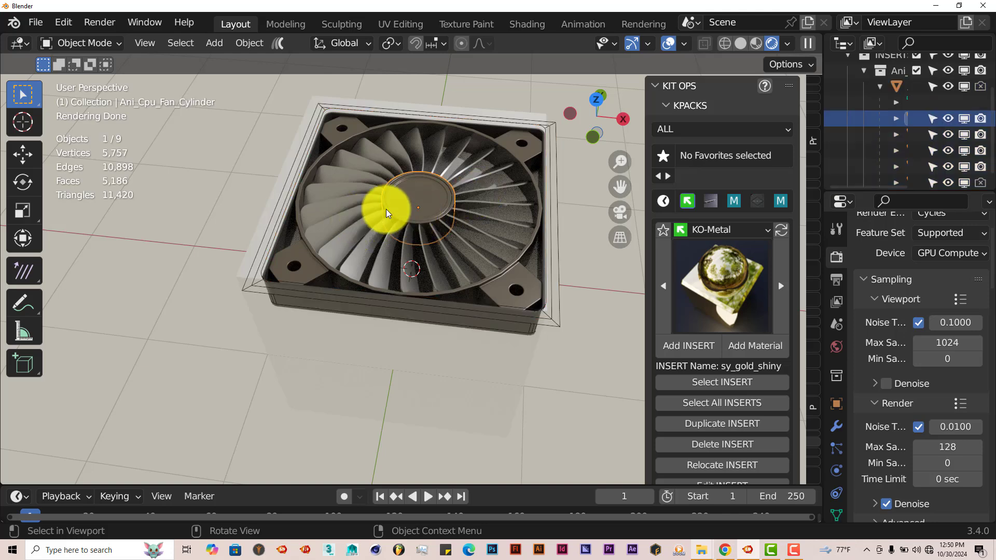
click(354, 198)
click(346, 133)
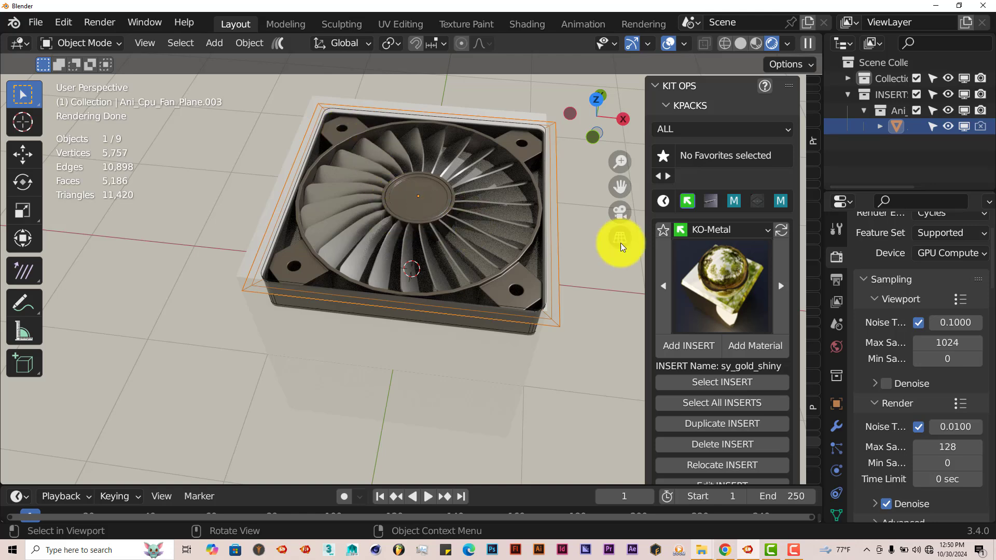
click(417, 198)
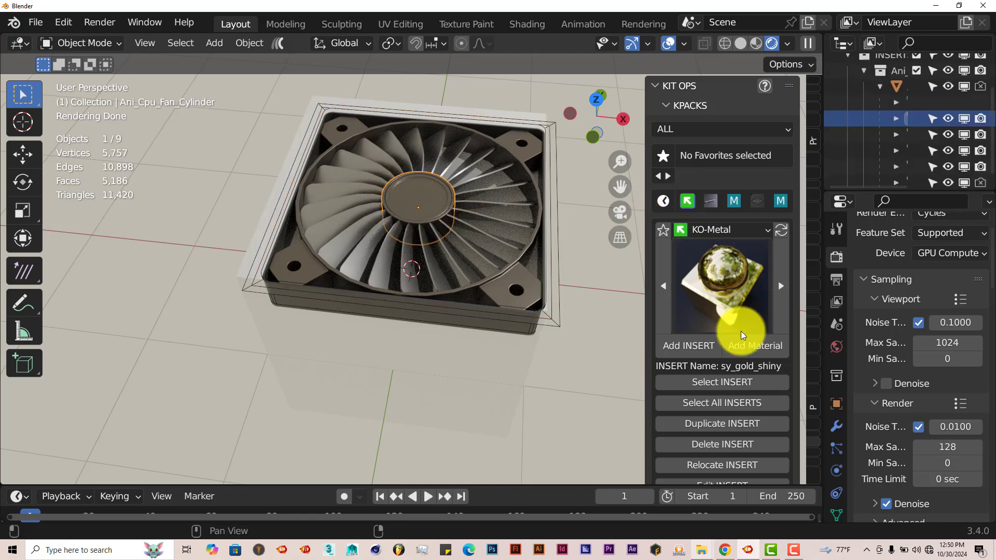
click(762, 346)
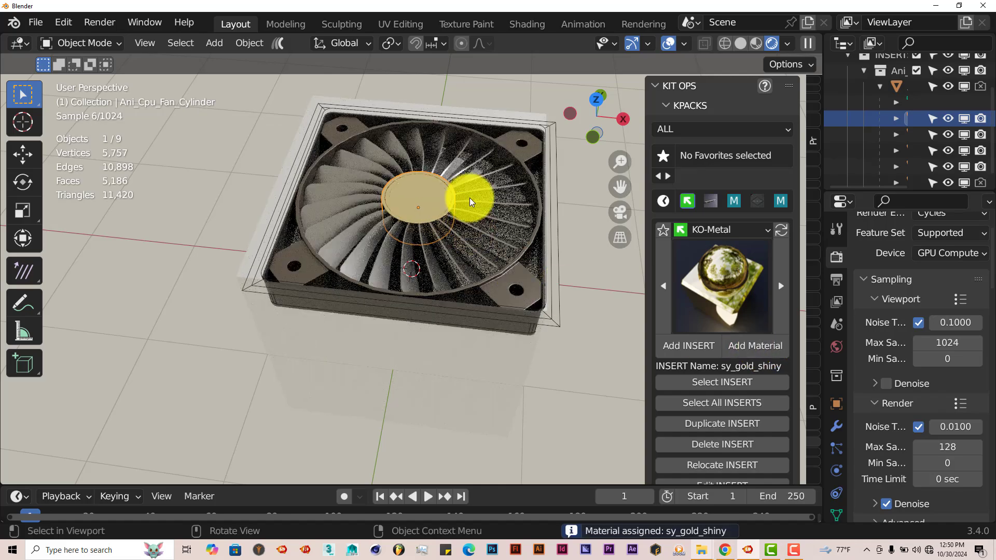
- Assign the sy_gold_shiny material to the fan blades
middle_drag(402, 252, 464, 234)
scroll(435, 283, up, 3)
scroll(435, 284, down, 2)
scroll(446, 246, down, 3)
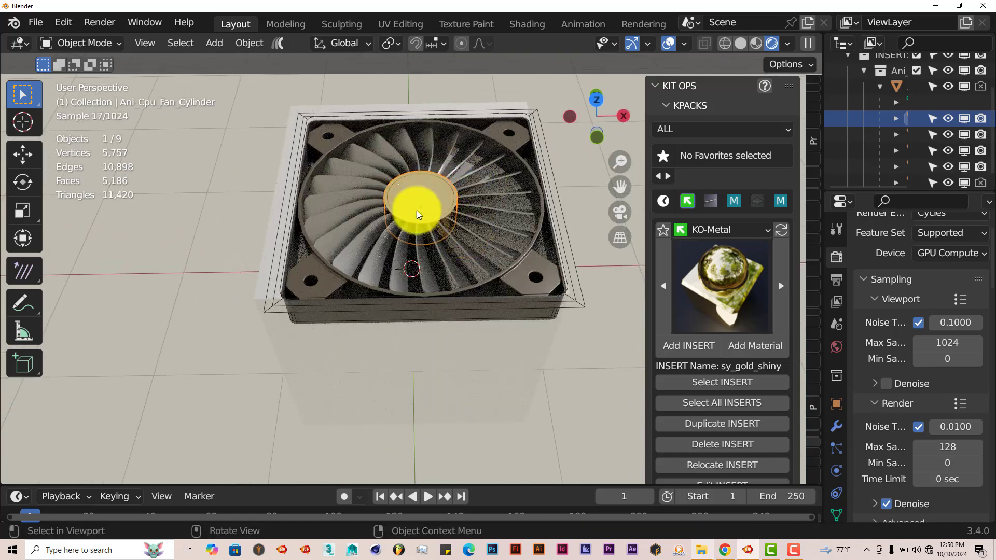
middle_drag(437, 259, 441, 240)
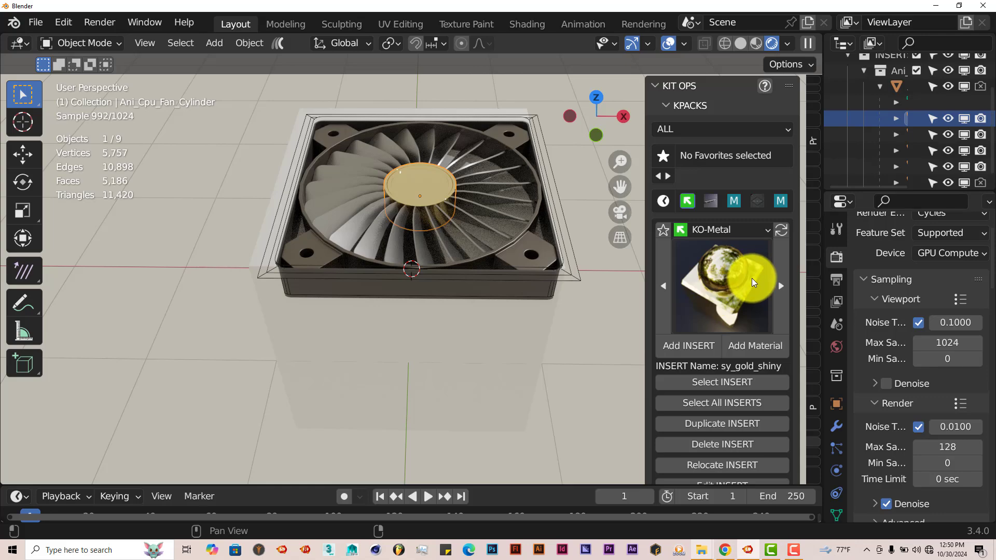
middle_drag(379, 193, 346, 233)
click(341, 219)
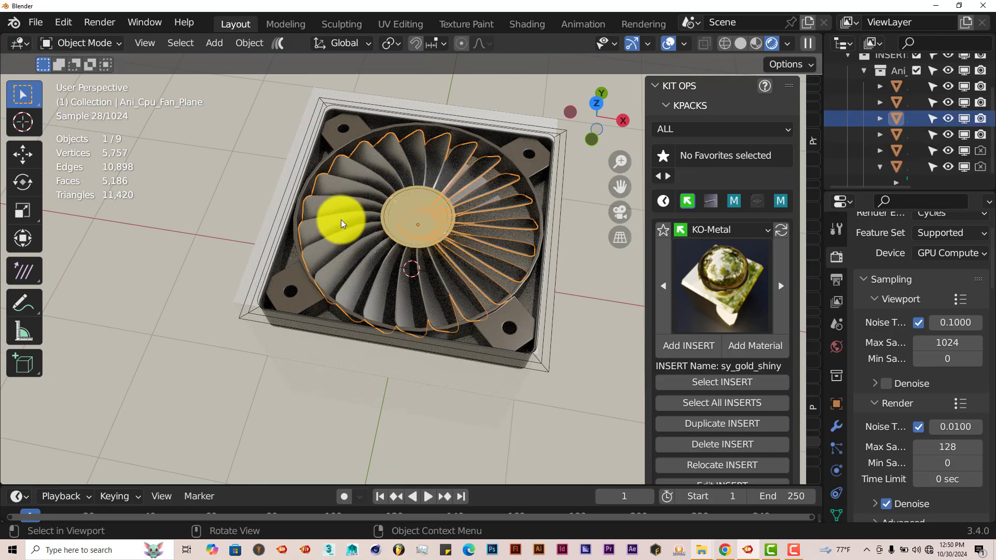
click(732, 348)
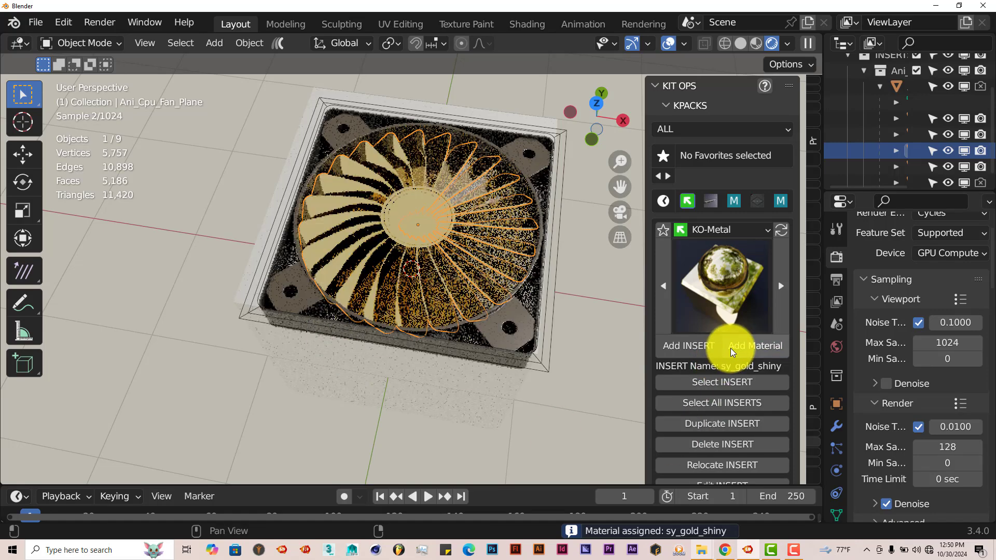
- Assign the sy_gold_shiny material to the cube around the fan
middle_drag(382, 310, 378, 345)
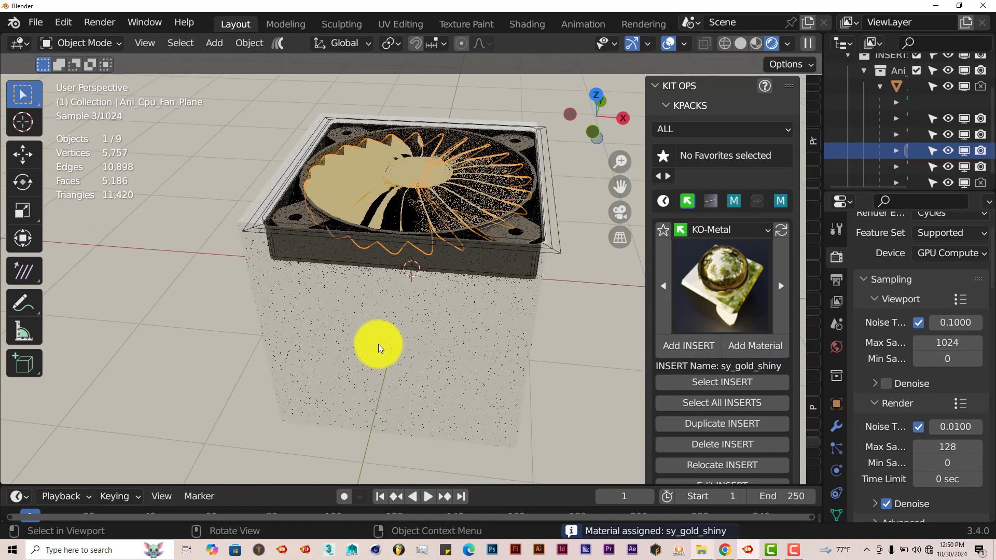
click(378, 344)
click(740, 344)
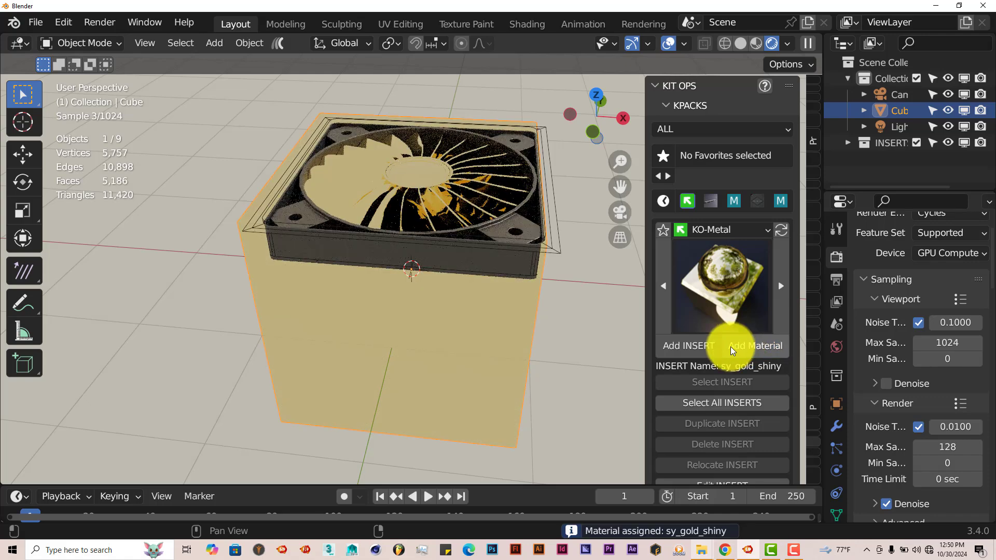
mouse_move(471, 342)
middle_down()
mouse_move(355, 297)
mouse_move(344, 305)
mouse_move(444, 360)
mouse_move(494, 329)
mouse_move(460, 341)
middle_up()
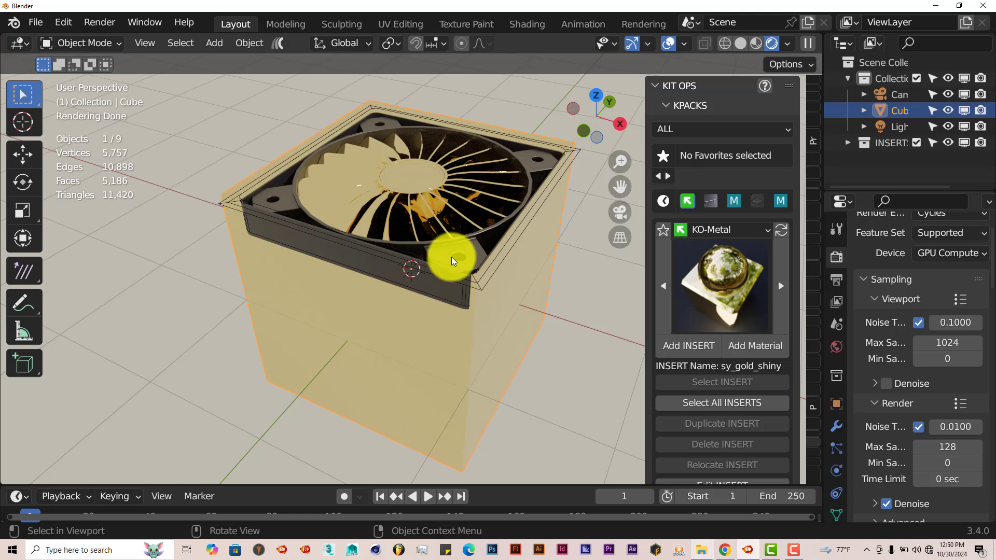
- Select the fan insert's outer plane and examine the KIT OPS insert commands, Modifiers and Controls options
click(491, 278)
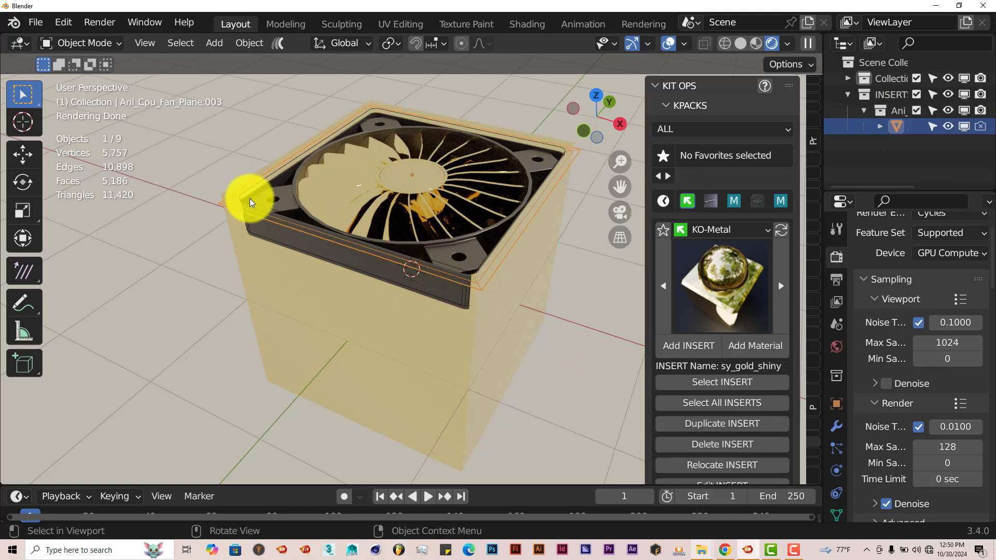
mouse_move(250, 199)
middle_down()
mouse_move(237, 188)
mouse_move(263, 204)
middle_up()
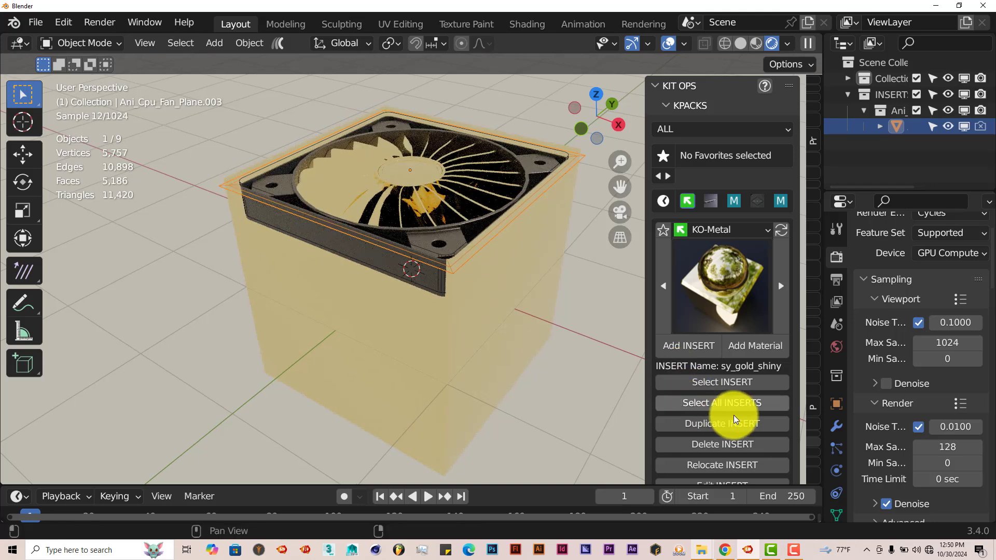
scroll(734, 414, down, 2)
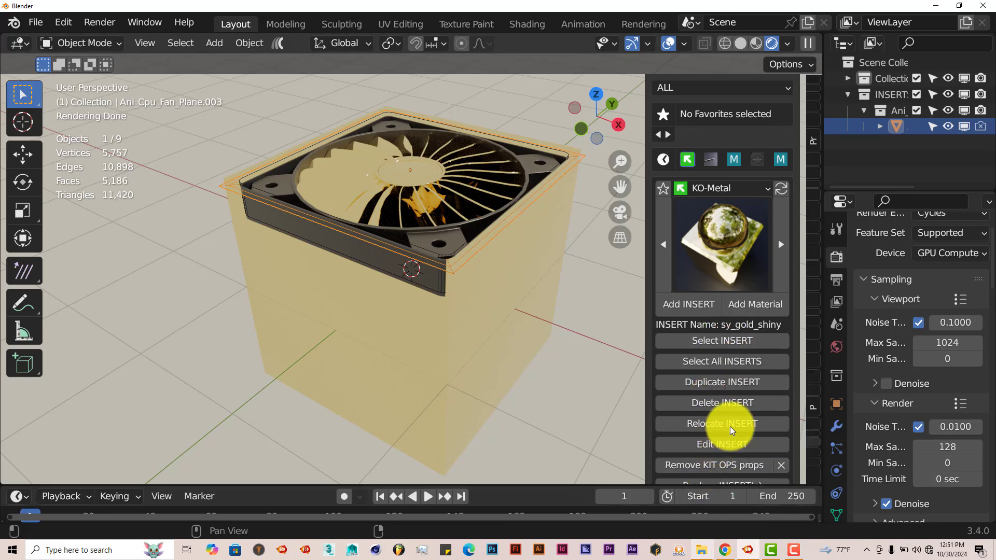
scroll(736, 452, down, 4)
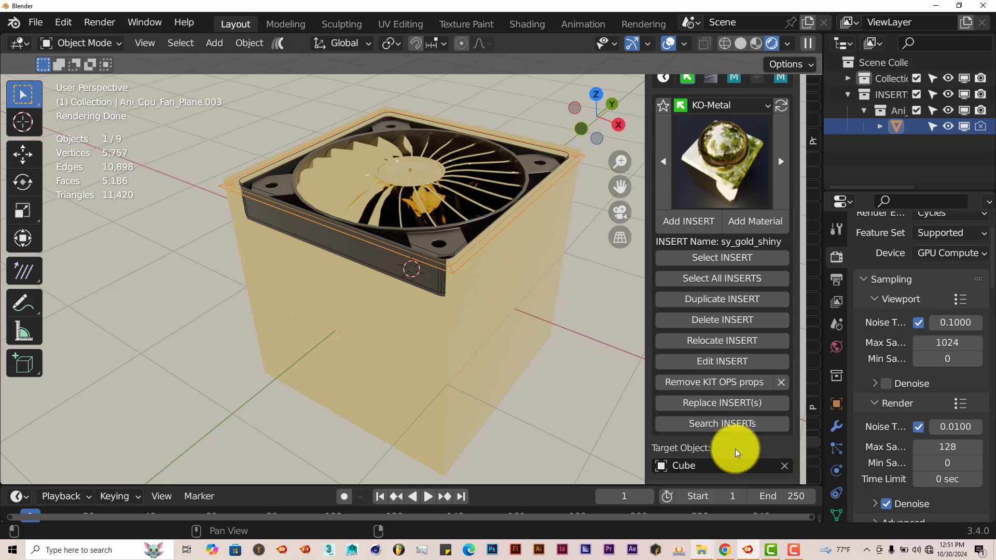
scroll(736, 453, down, 1)
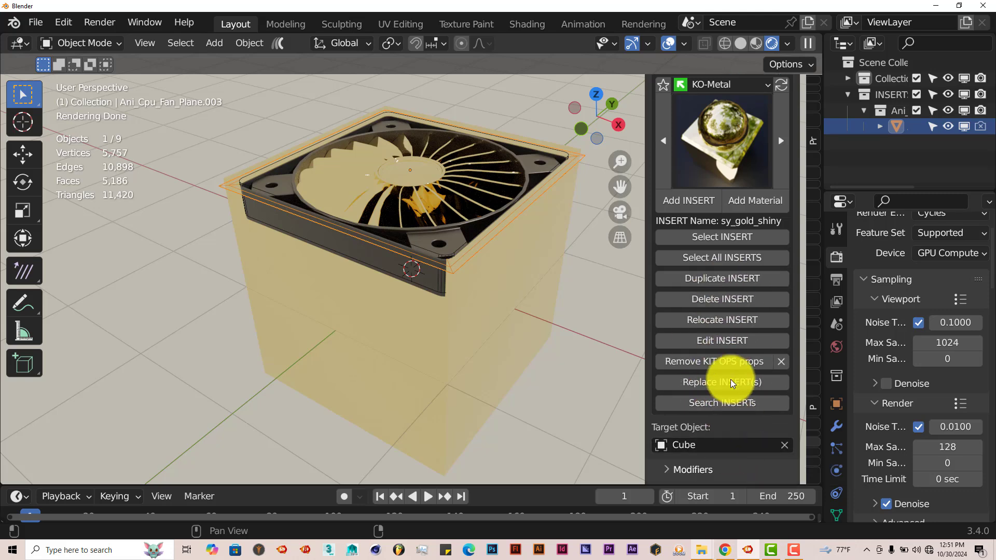
scroll(733, 384, down, 2)
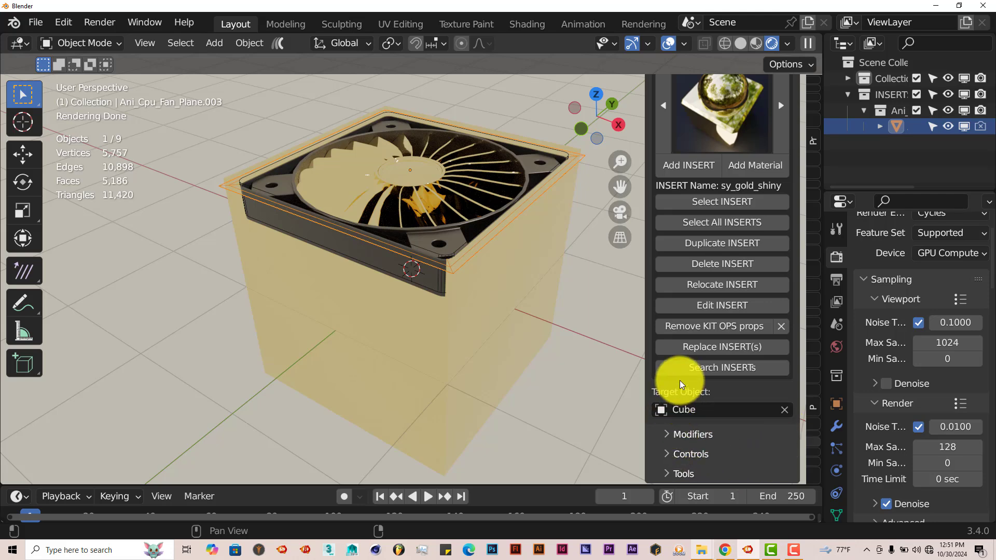
click(666, 435)
scroll(673, 436, down, 4)
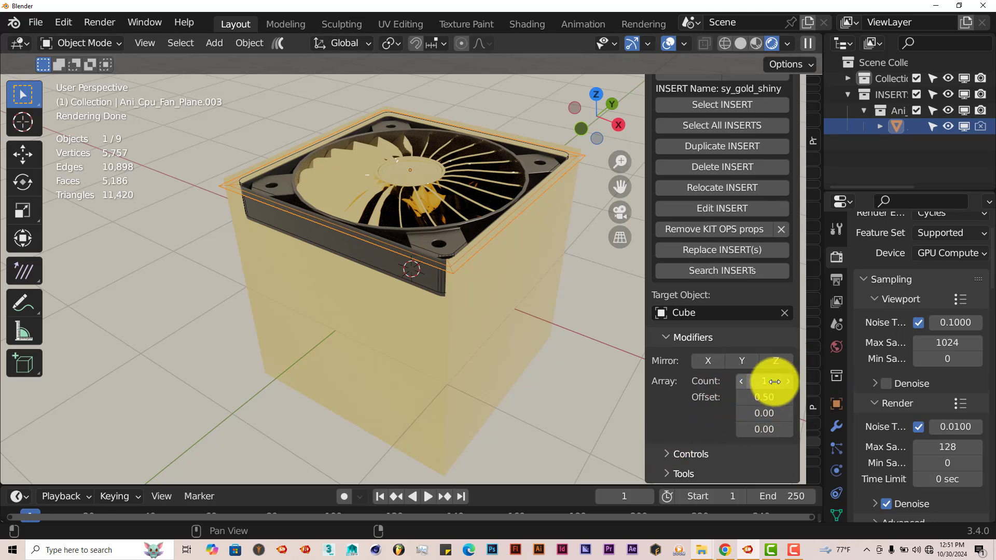
click(669, 456)
scroll(677, 438, down, 4)
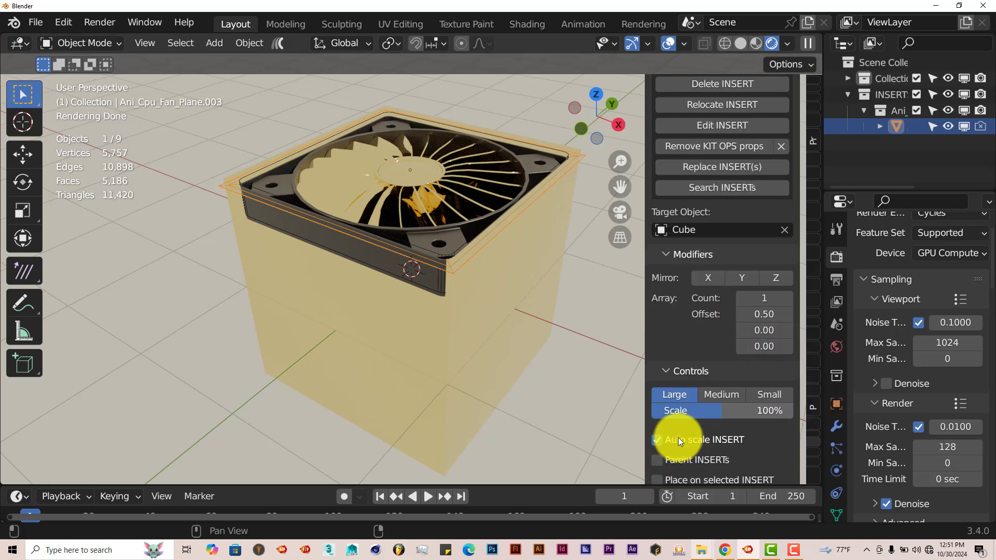
scroll(678, 437, down, 2)
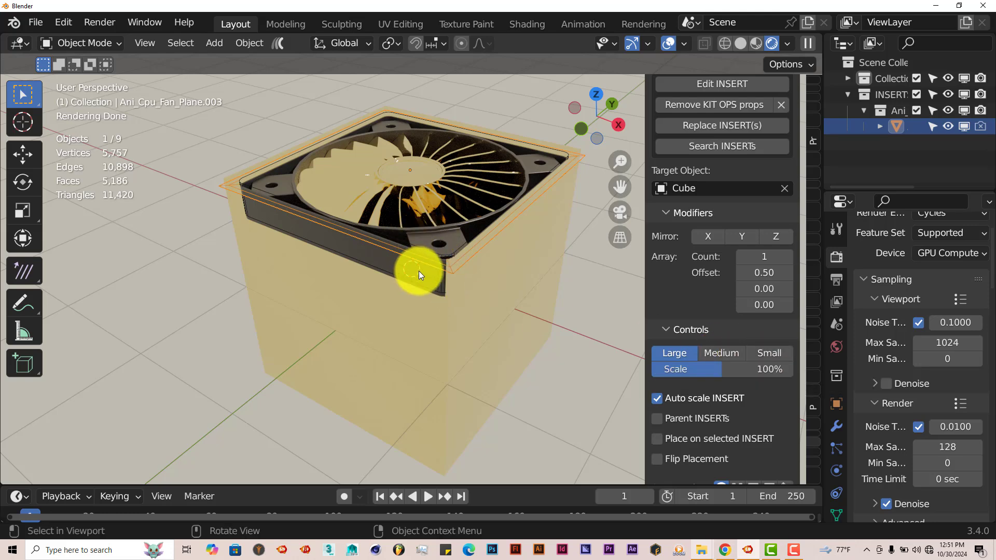
- Try the Medium and Small size presets on the fan insert and set its scale to 88%
mouse_move(454, 303)
middle_down()
mouse_move(437, 300)
mouse_move(443, 309)
middle_up()
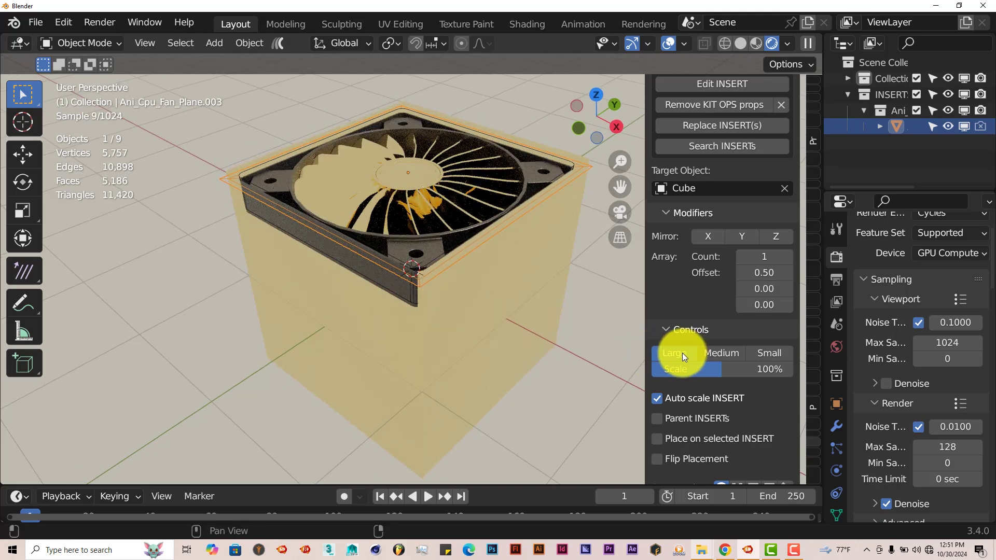
click(724, 355)
middle_drag(348, 272, 348, 273)
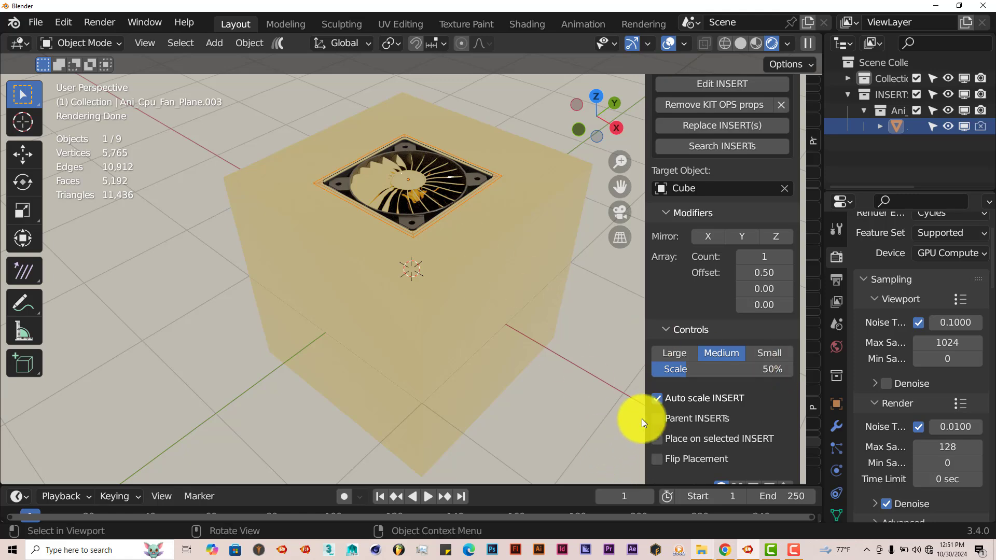
click(757, 352)
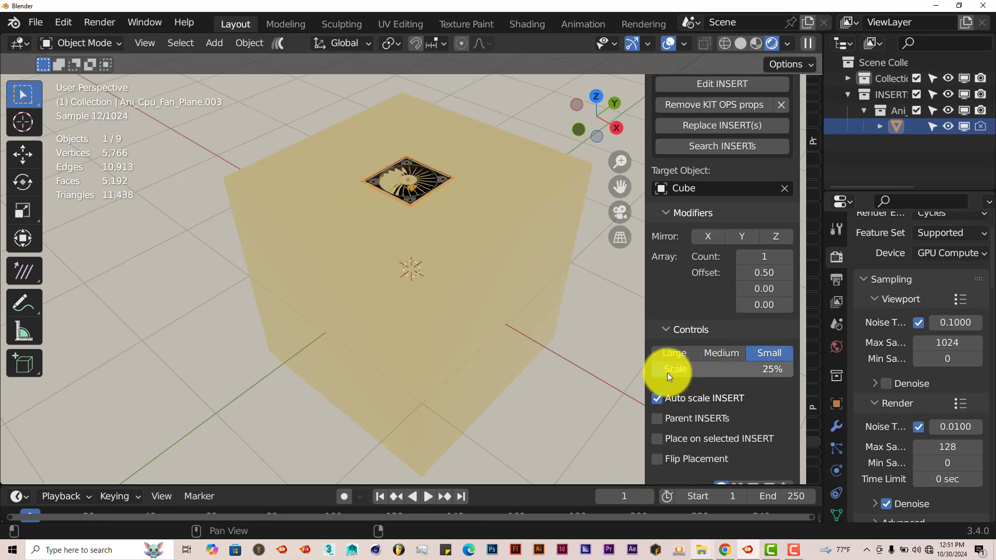
drag(667, 373, 668, 413)
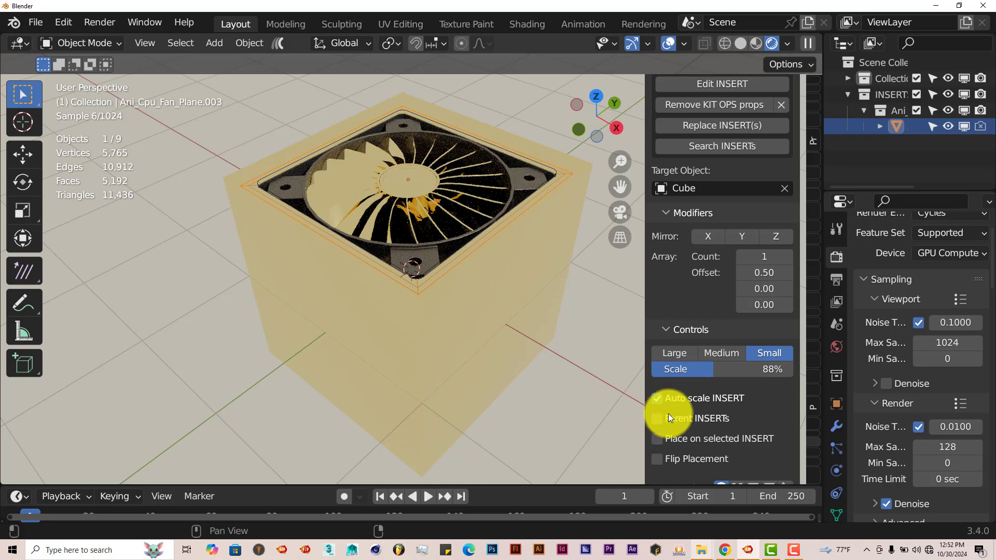
scroll(721, 417, down, 5)
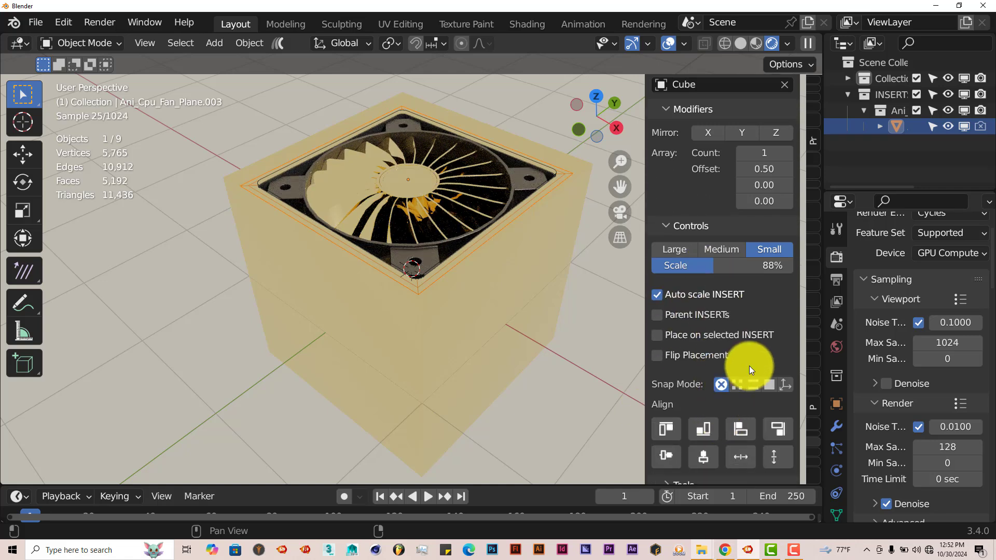
scroll(749, 365, down, 1)
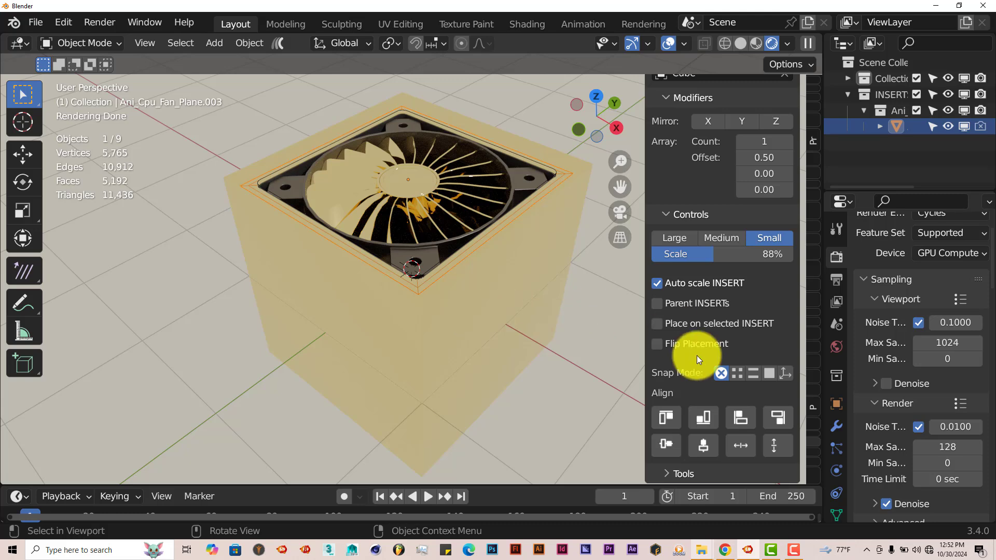
- Examine the KIT OPS Tools and Convert Assets options and review the remaining insert settings
click(668, 474)
scroll(700, 459, down, 5)
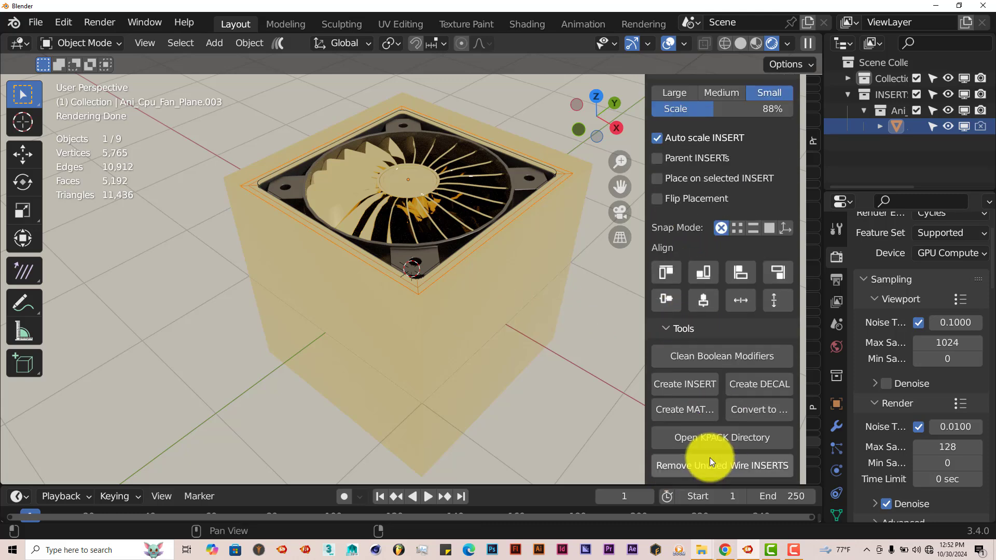
scroll(756, 421, down, 5)
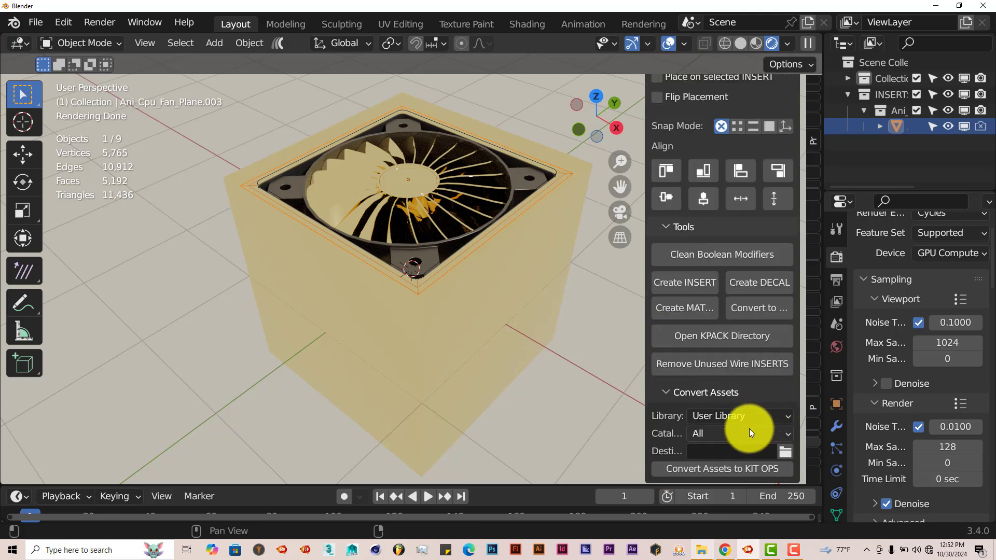
scroll(731, 446, up, 12)
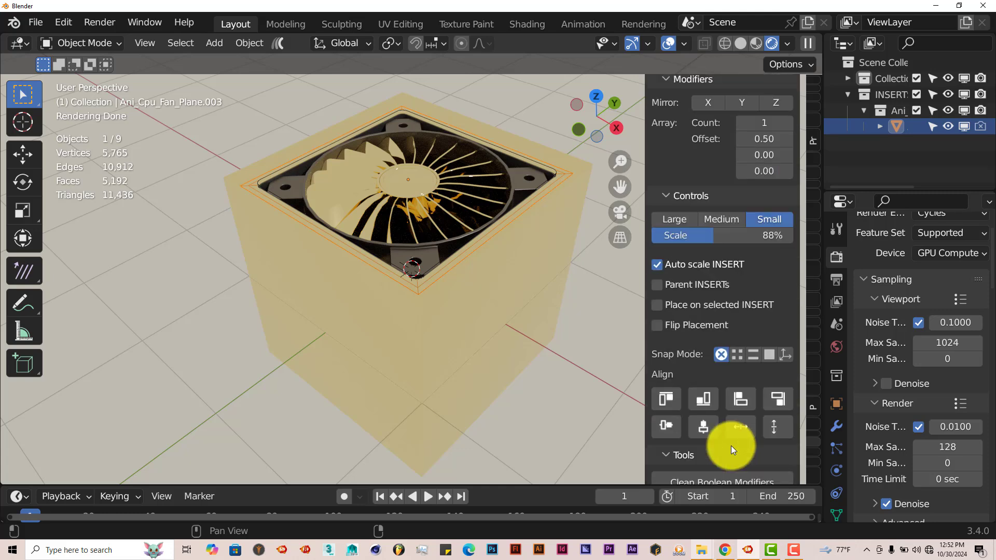
scroll(730, 445, up, 15)
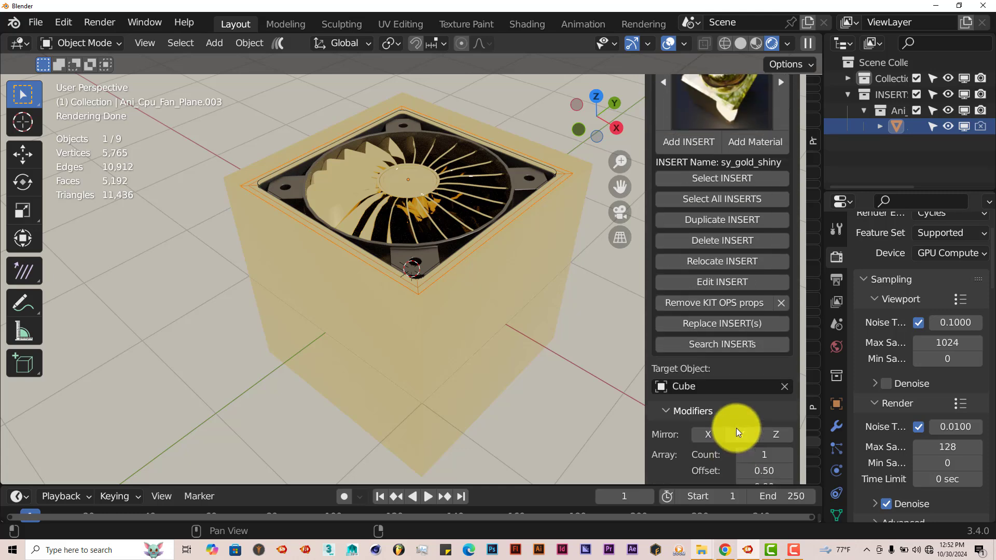
scroll(735, 428, up, 2)
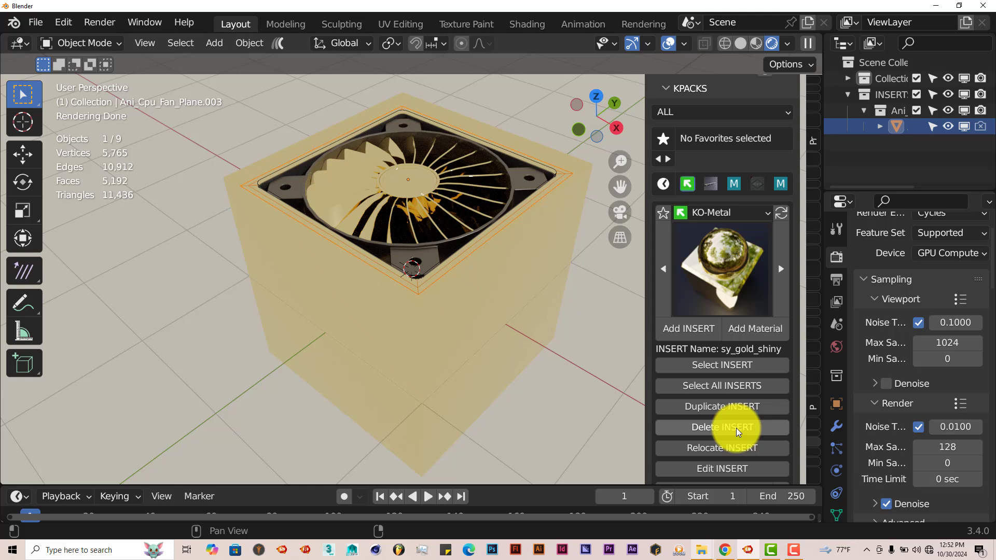
scroll(737, 428, up, 1)
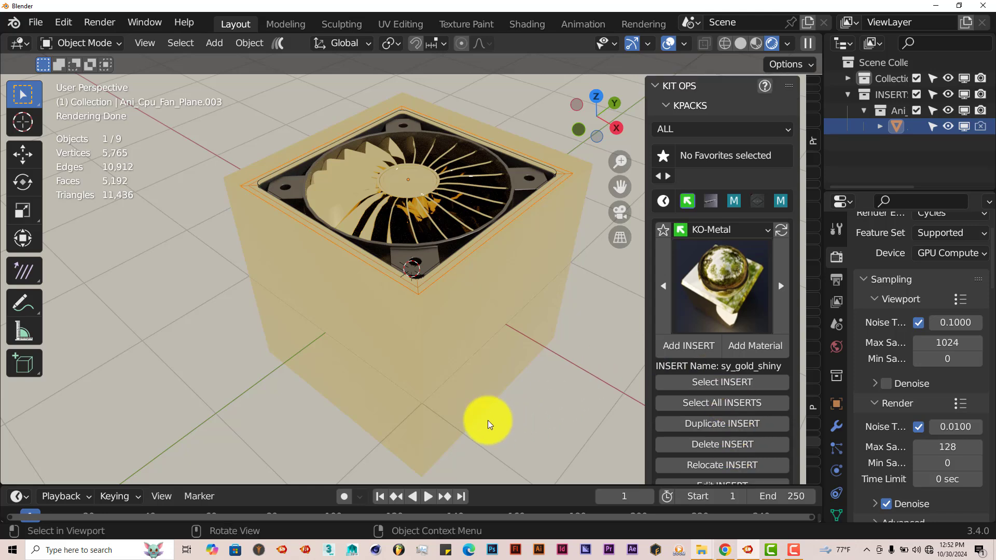
- Select the cube as target and choose the mx_complex_digg_in3 insert from the MA-Objects-Complex KPACK
click(488, 337)
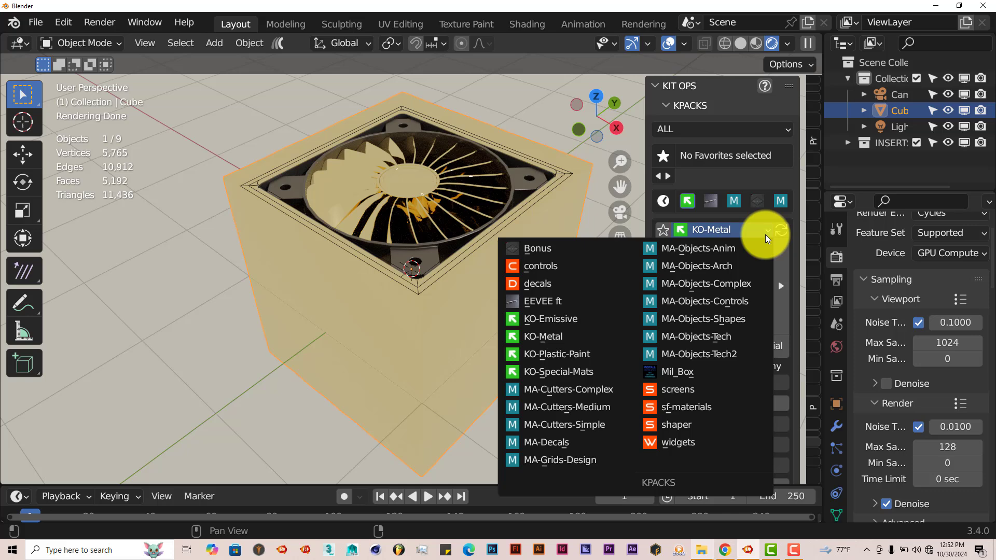
click(725, 285)
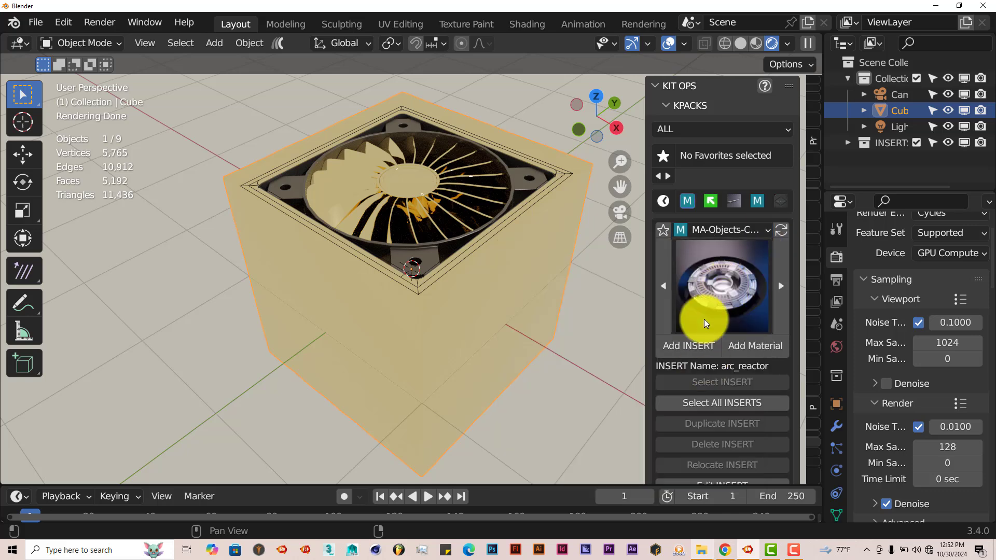
scroll(713, 281, down, 1)
click(713, 281)
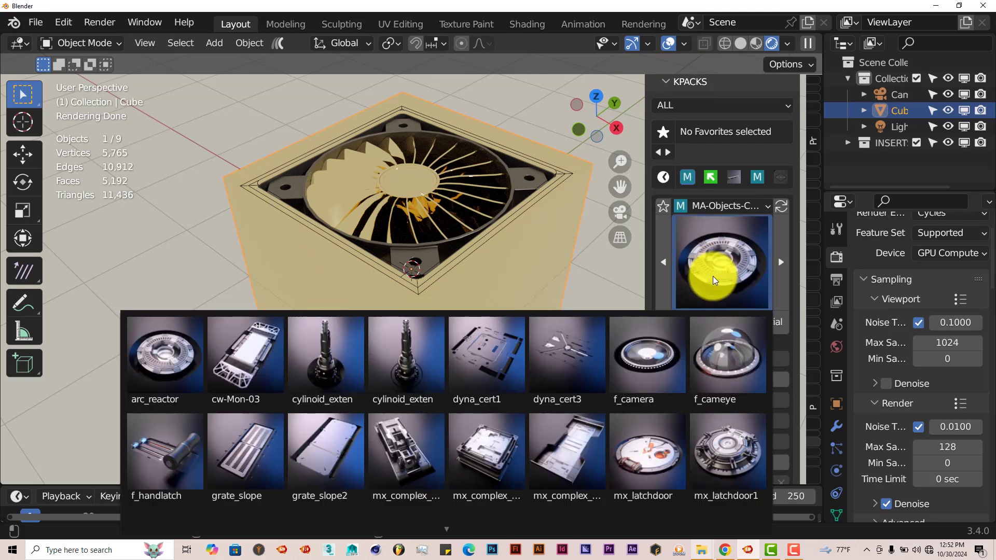
click(576, 457)
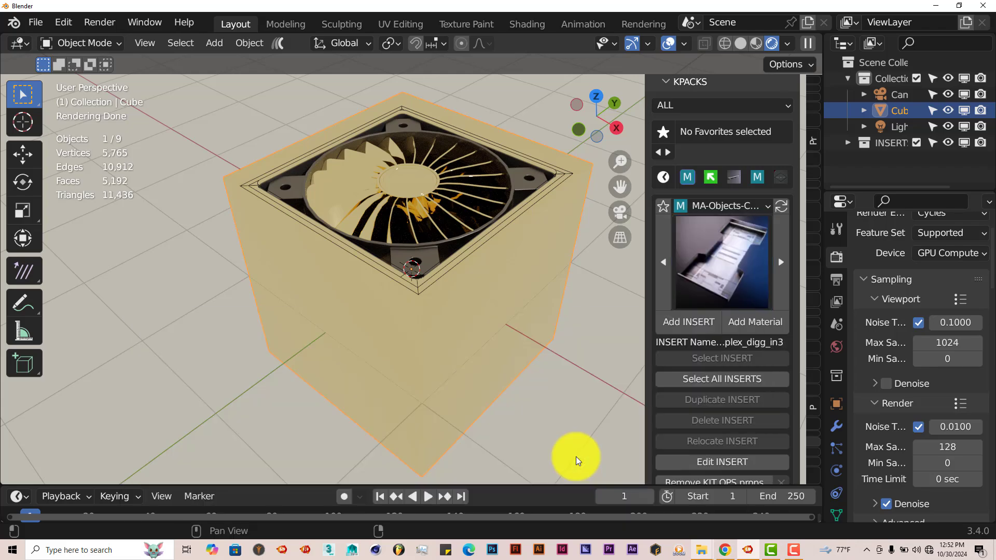
- Add the chosen insert to the cube's side face and inspect the recess it cuts
click(689, 327)
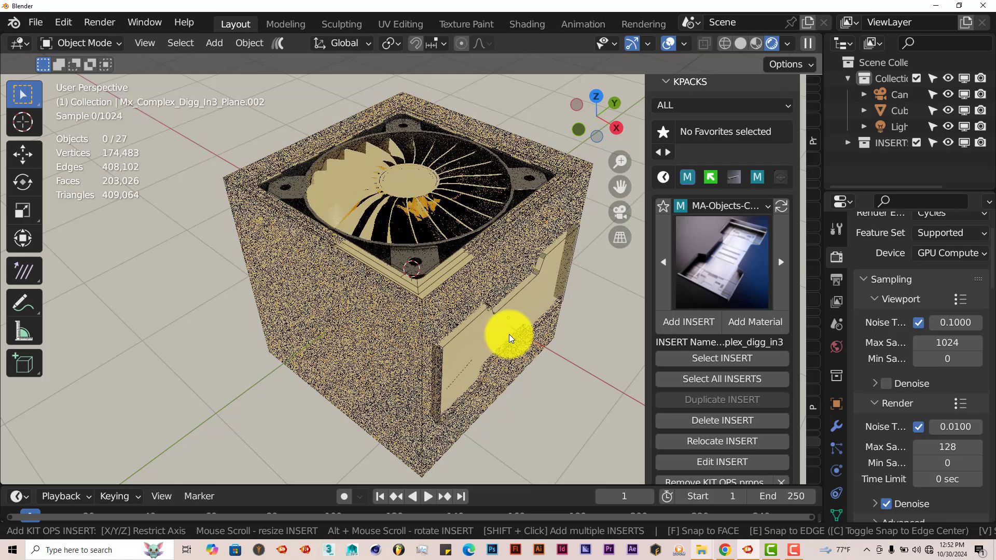
click(508, 334)
middle_drag(510, 339, 387, 325)
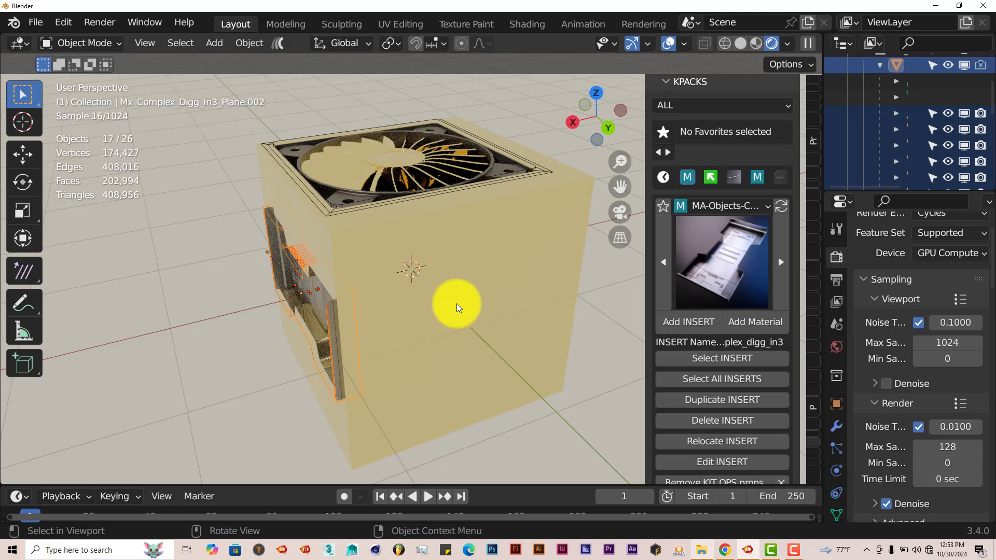
middle_drag(454, 304, 444, 300)
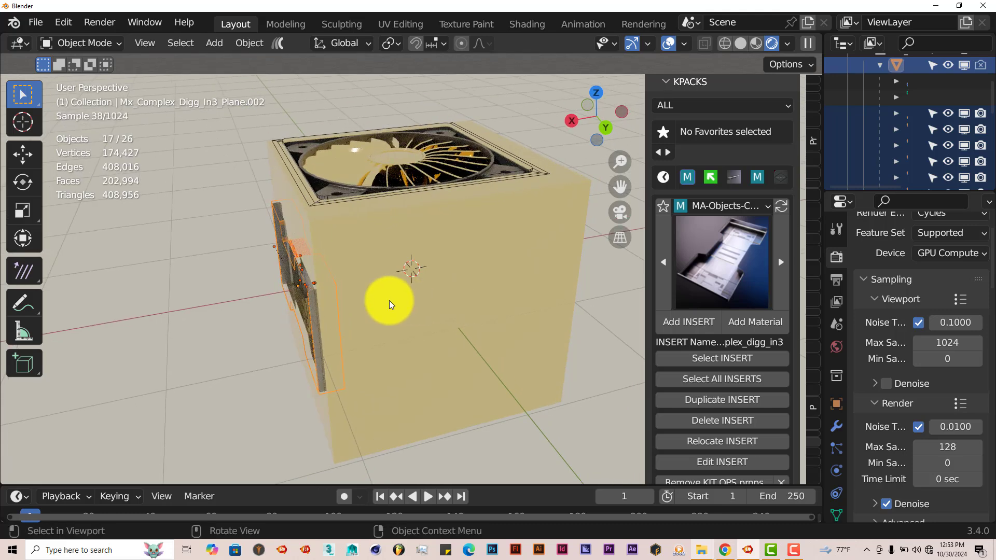
middle_drag(391, 301, 399, 328)
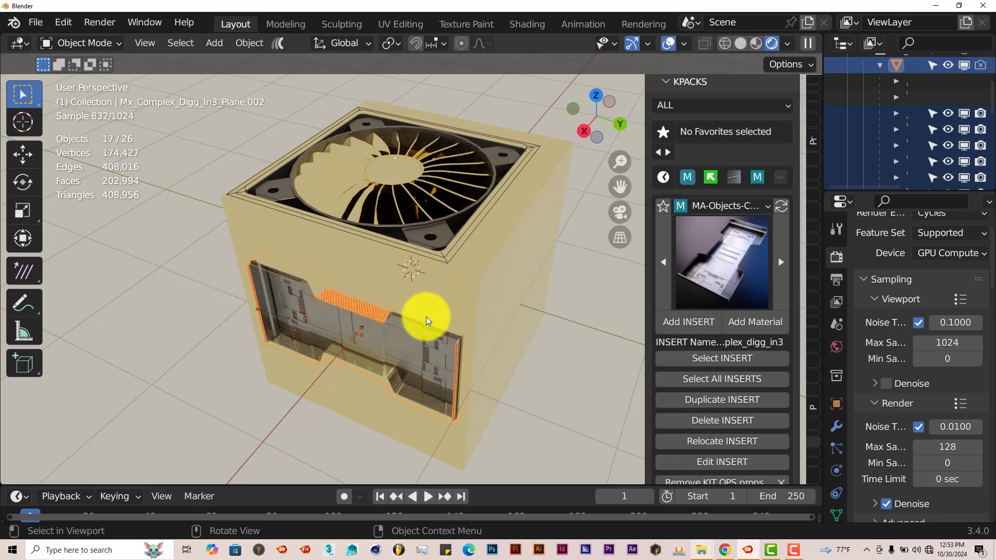
mouse_move(431, 303)
middle_down()
mouse_move(409, 301)
mouse_move(419, 307)
mouse_move(426, 296)
middle_up()
- Select the fan insert's outer plane and move the fan straight up along Z, clear above the cube
click(404, 217)
click(432, 269)
scroll(426, 294, down, 5)
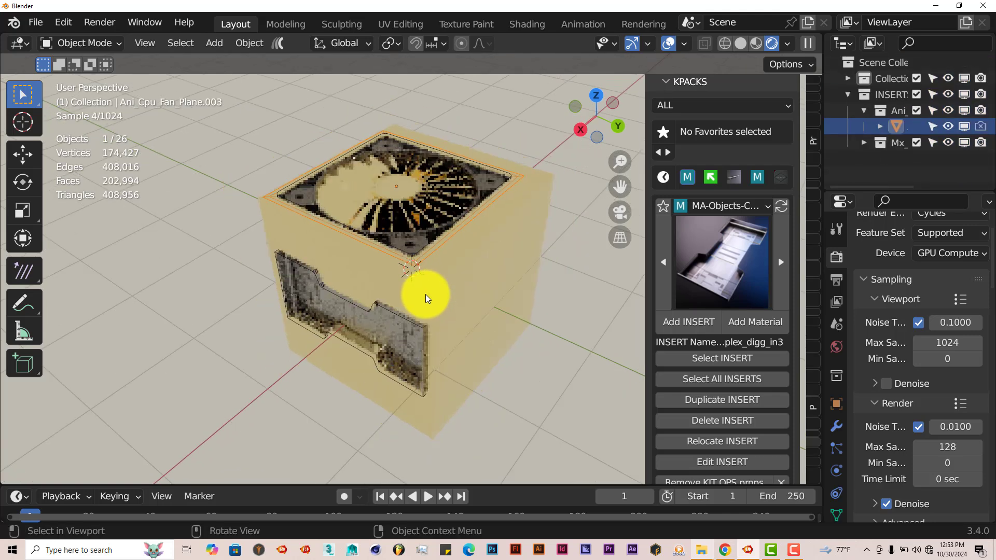
click(27, 155)
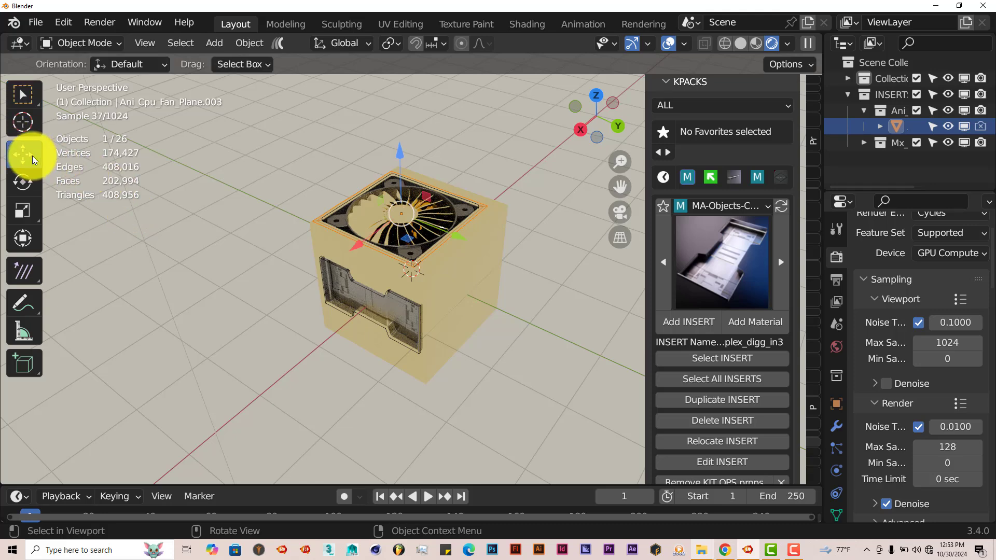
drag(401, 153, 396, 84)
middle_drag(429, 240, 445, 259)
scroll(432, 301, up, 3)
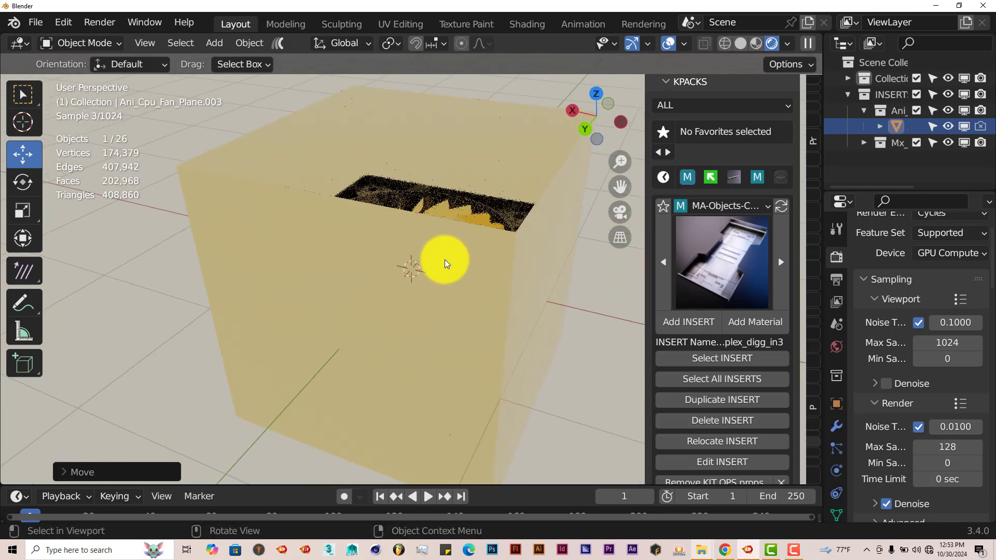
scroll(444, 260, down, 3)
scroll(414, 280, down, 3)
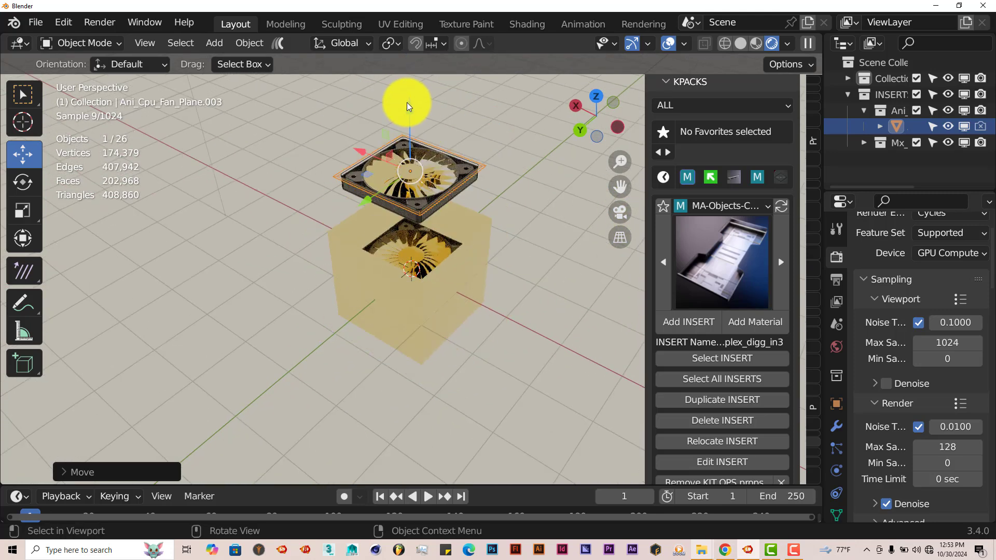
- Lower the fan insert along Z into the cube's top face so its frame protrudes slightly
drag(410, 100, 413, 150)
scroll(397, 318, up, 3)
middle_drag(397, 319, 603, 248)
drag(628, 192, 596, 241)
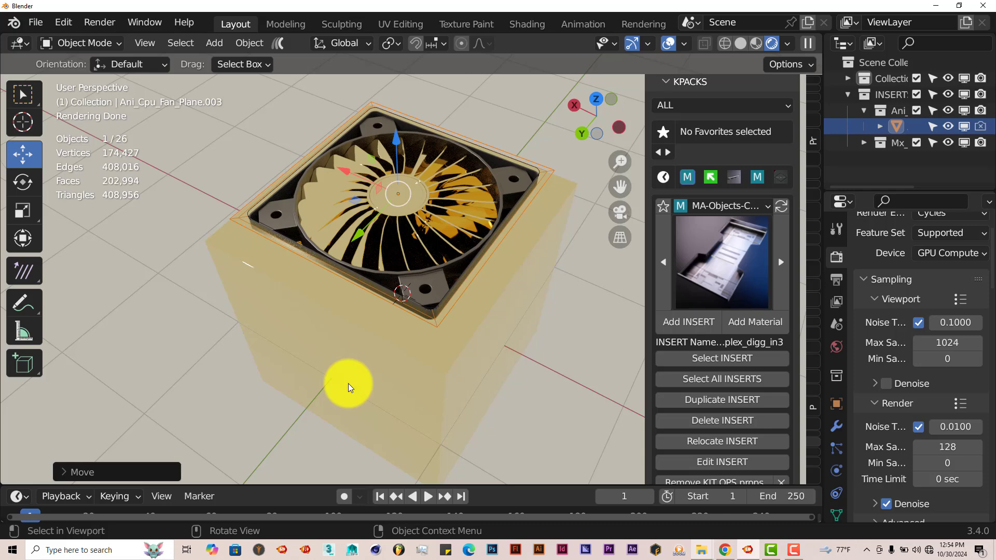
middle_drag(285, 331, 455, 322)
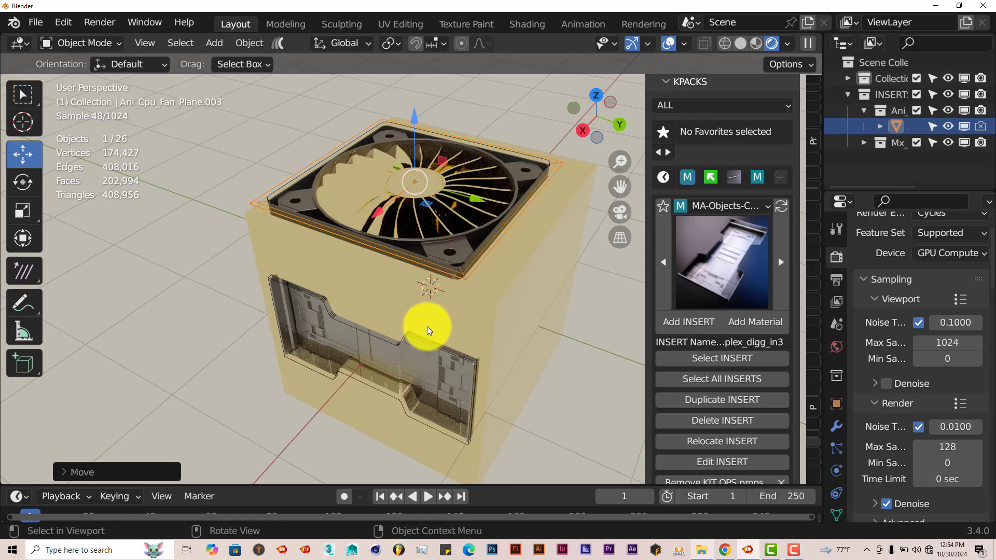
middle_drag(426, 326, 450, 312)
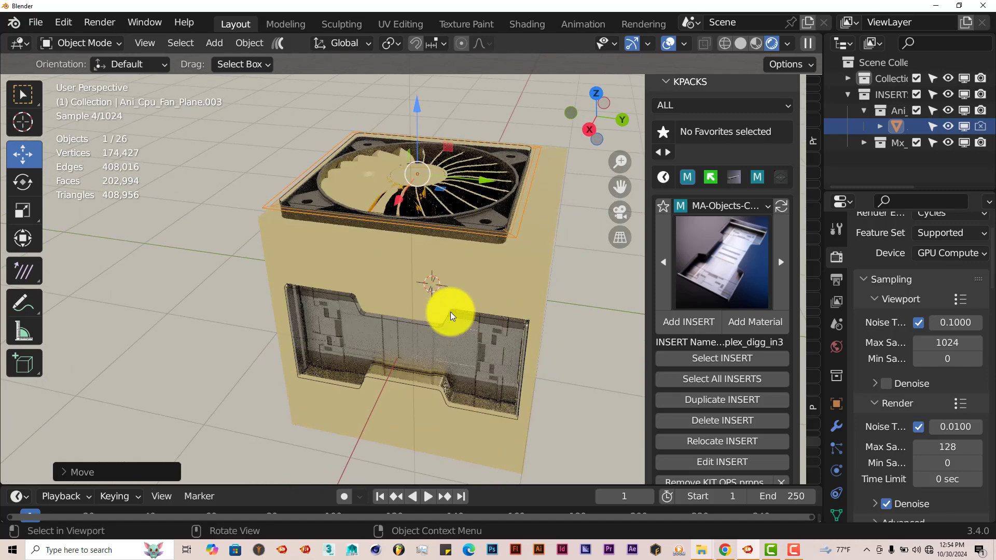